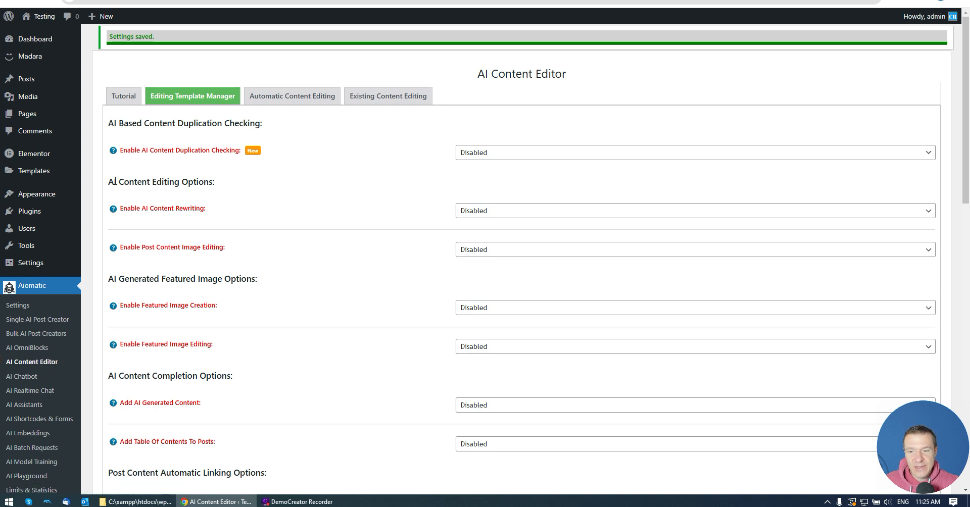
pyautogui.moveTo(111, 180); pyautogui.dragTo(209, 183)
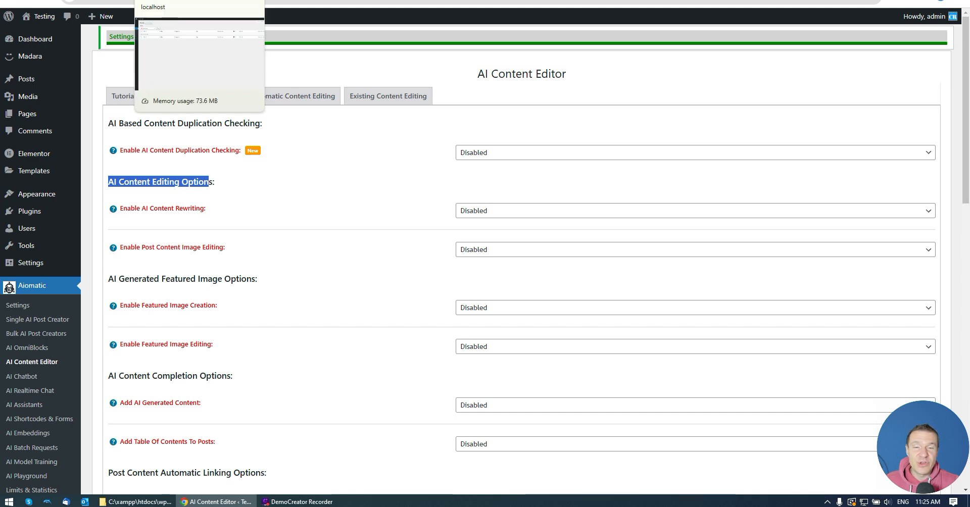
pyautogui.click(169, 0)
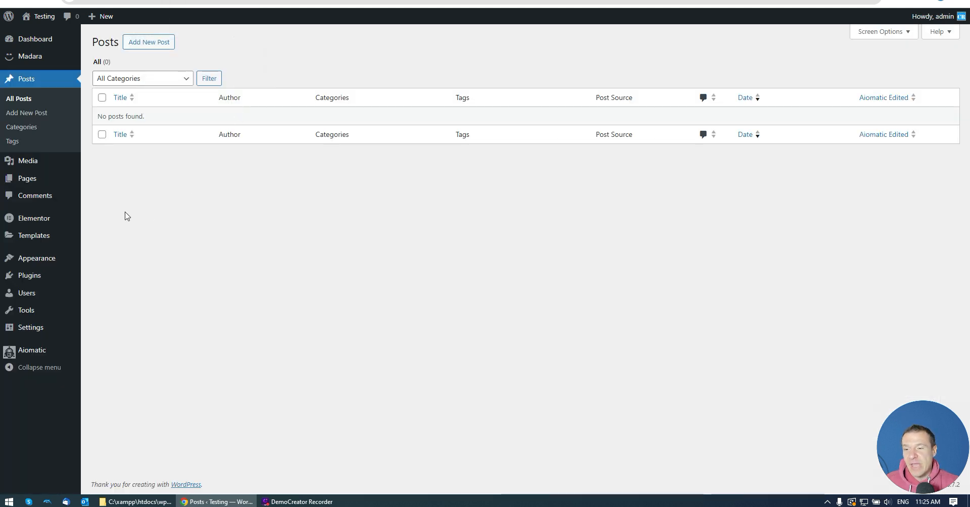
pyautogui.click(91, 1)
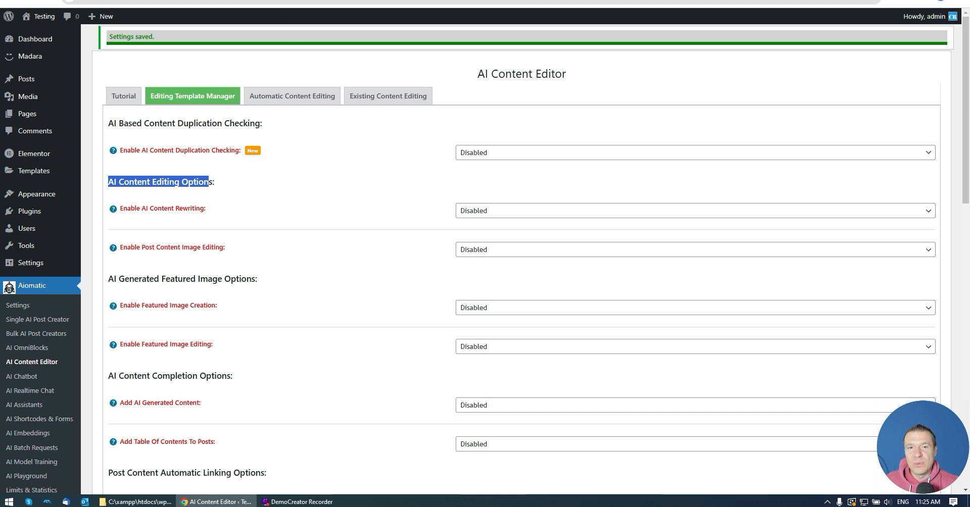
pyautogui.click(228, 1)
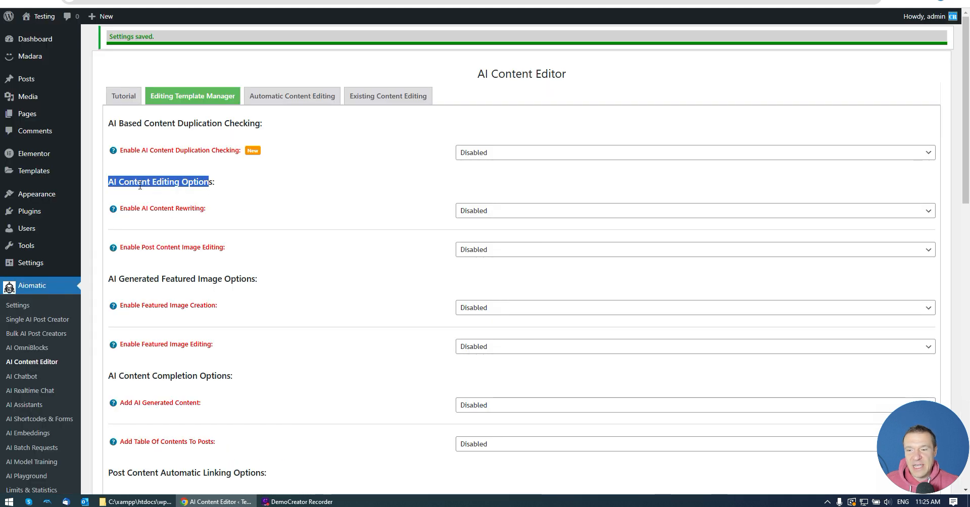
# Enable AI Content Rewriting in the AI Content Editing Options of the editing template.
pyautogui.click(118, 169)
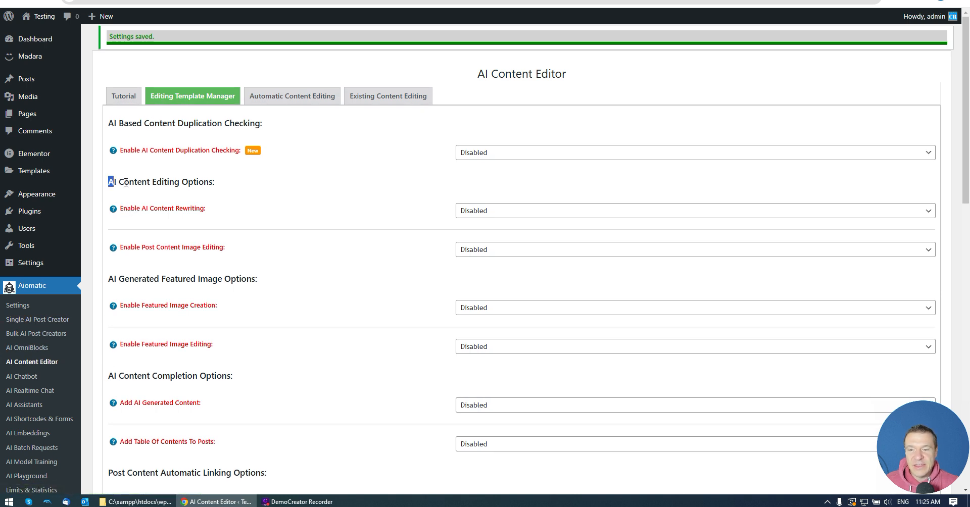
pyautogui.moveTo(126, 183); pyautogui.dragTo(212, 183)
pyautogui.click(472, 213)
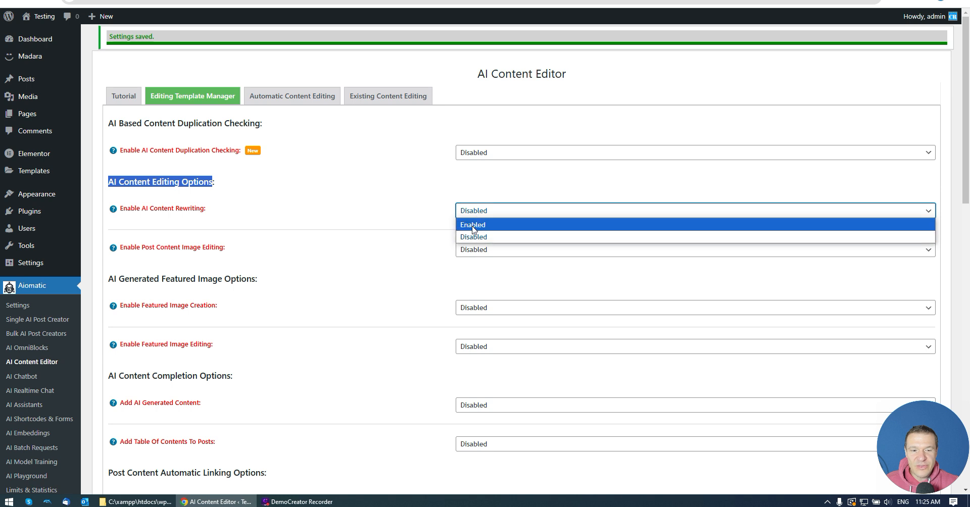
pyautogui.click(473, 225)
pyautogui.scroll(-1, 241, 221)
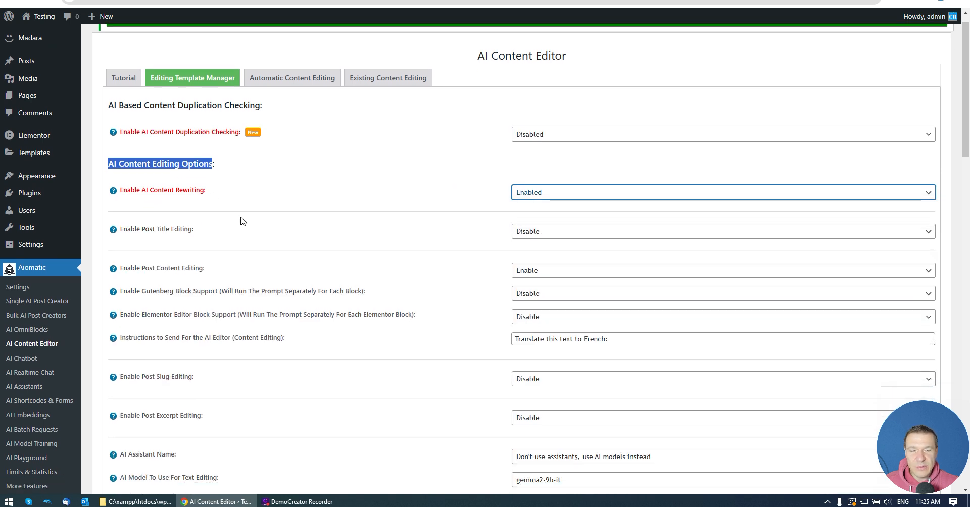
# Enable Elementor Editor Block Support so the prompt runs separately for each Elementor block.
pyautogui.scroll(-1, 241, 221)
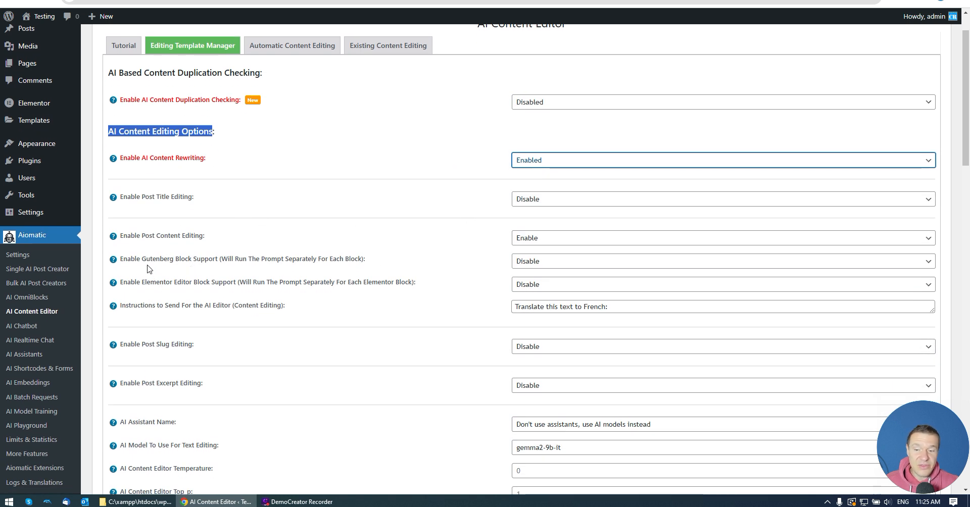
pyautogui.moveTo(142, 284); pyautogui.dragTo(405, 283)
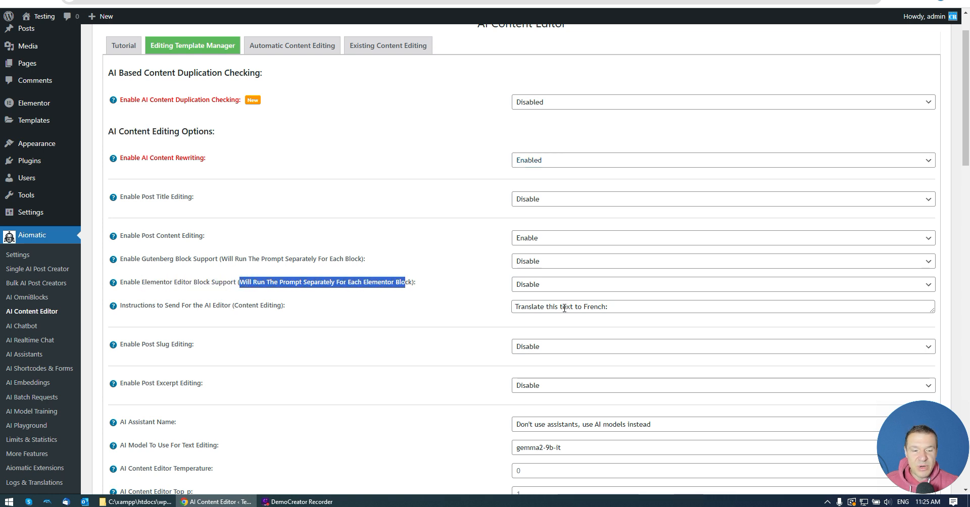
pyautogui.moveTo(126, 307); pyautogui.dragTo(232, 306)
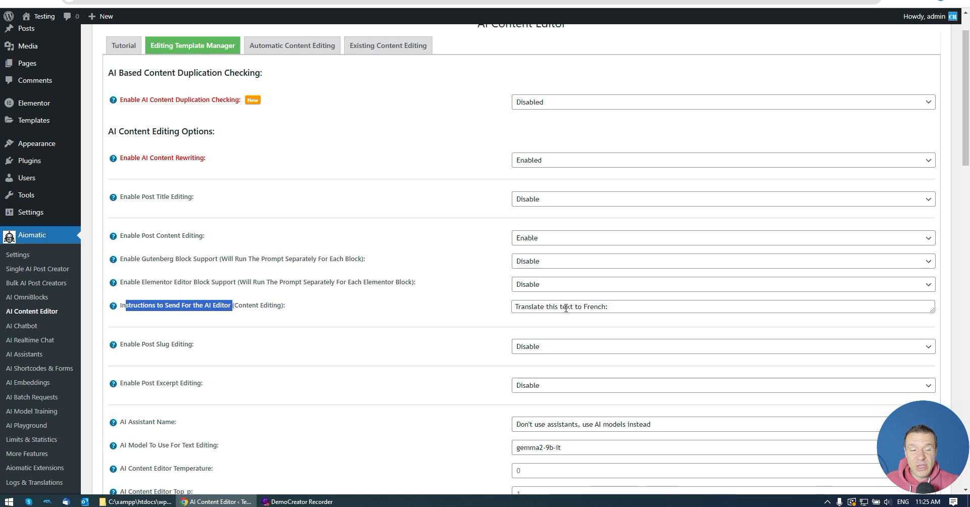
pyautogui.click(546, 288)
pyautogui.click(538, 307)
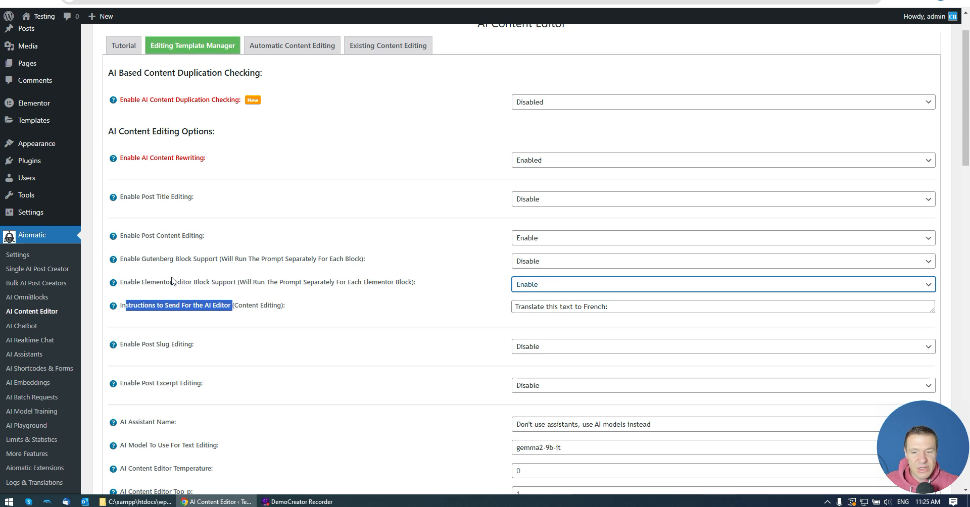
pyautogui.moveTo(134, 282); pyautogui.dragTo(237, 283)
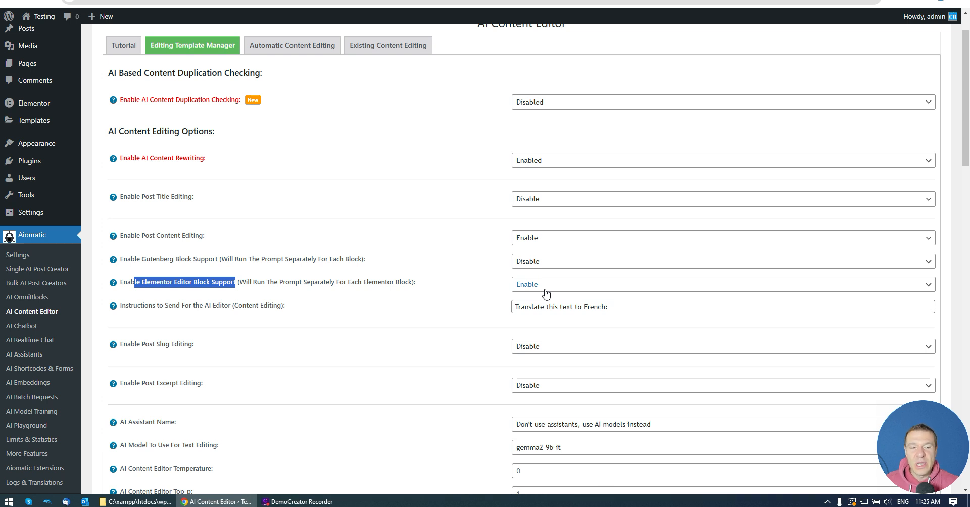
# Review the content editing instructions for the AI editor and save the AI Content Editor settings.
pyautogui.moveTo(521, 306); pyautogui.dragTo(618, 306)
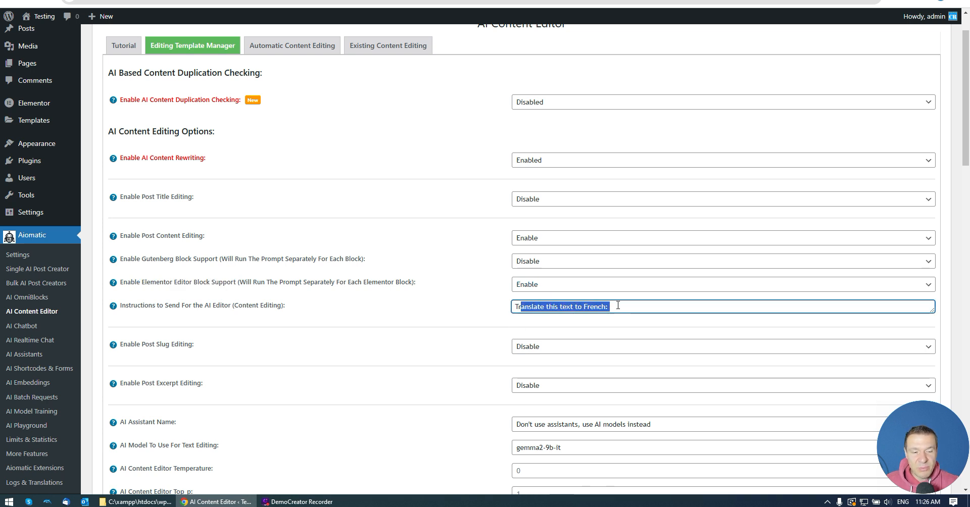
pyautogui.click(471, 316)
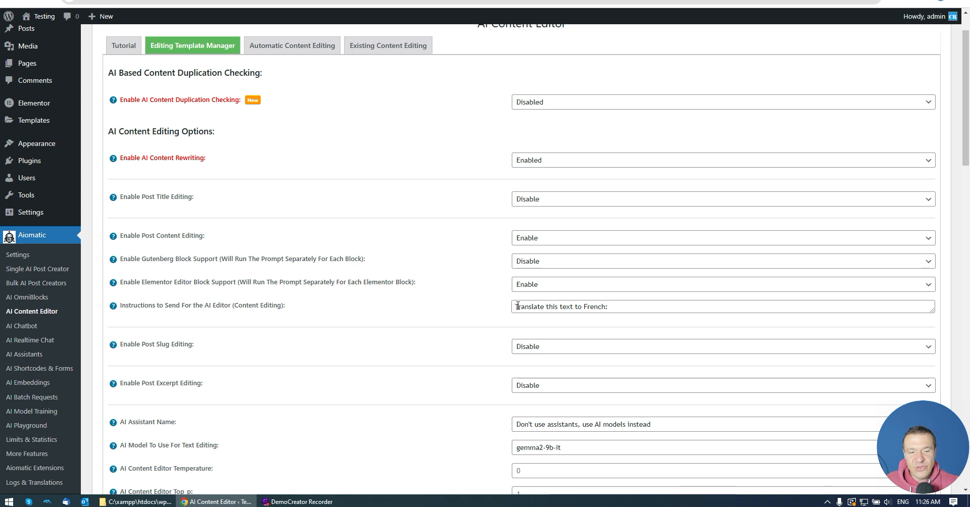
pyautogui.moveTo(518, 307)
pyautogui.mouseDown()
pyautogui.moveTo(613, 306)
pyautogui.moveTo(514, 306)
pyautogui.mouseUp()
pyautogui.click(614, 305)
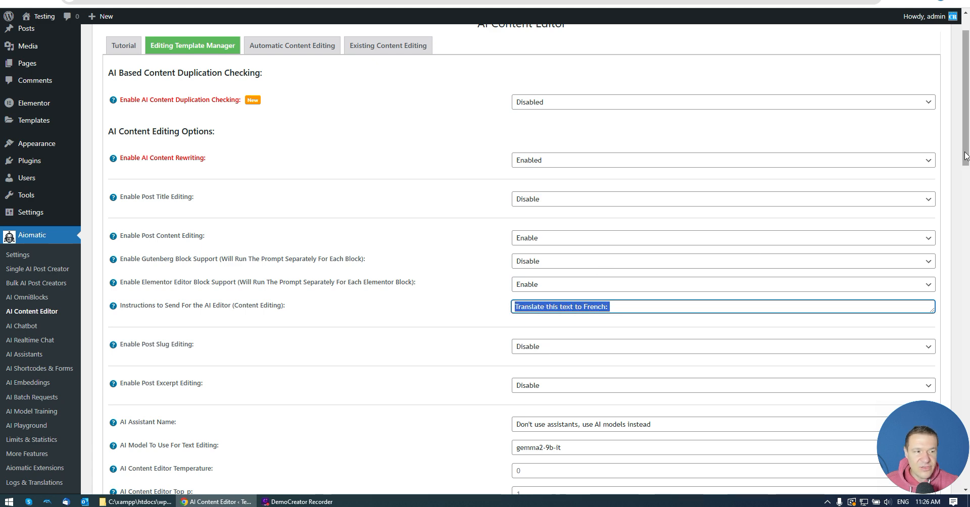
pyautogui.moveTo(961, 162); pyautogui.dragTo(961, 483)
pyautogui.click(135, 402)
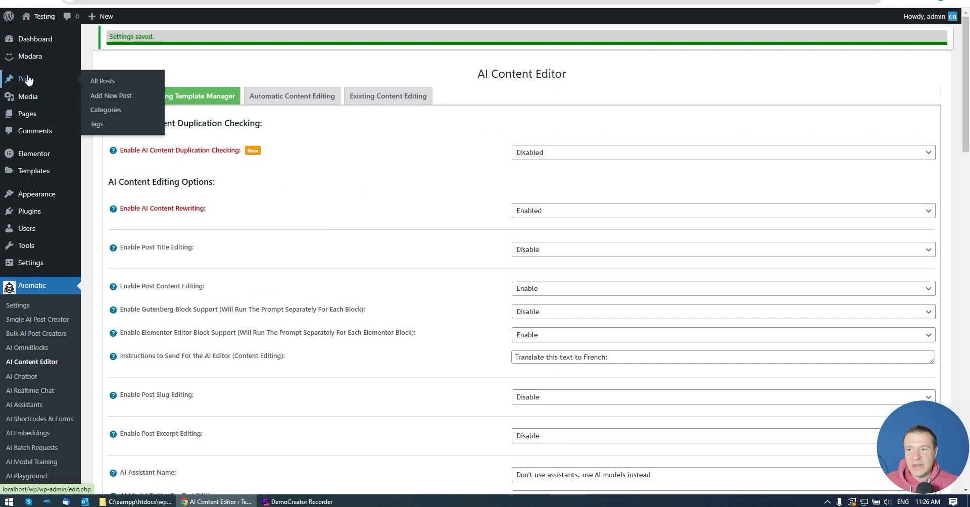
# Create a new post in Elementor and add a Text Editor widget to its content area.
pyautogui.click(29, 79)
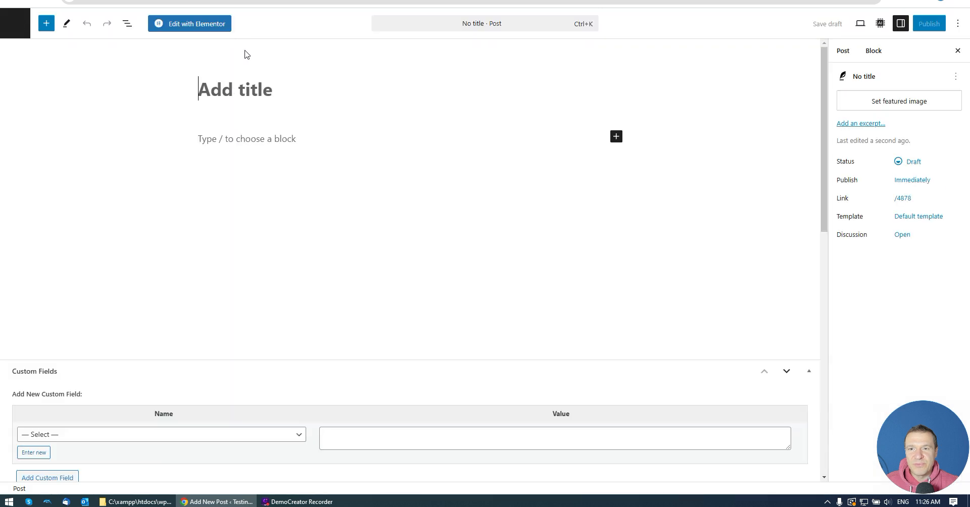
pyautogui.click(185, 27)
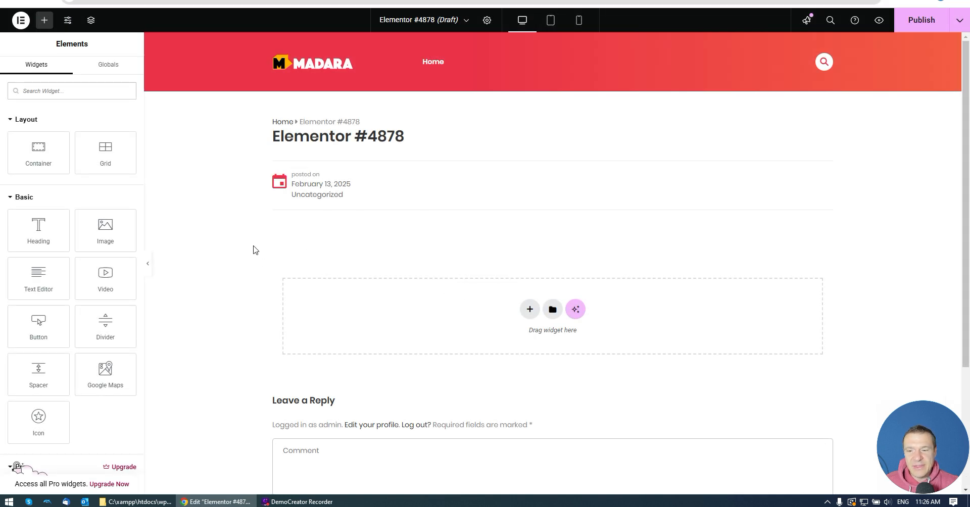
pyautogui.click(529, 310)
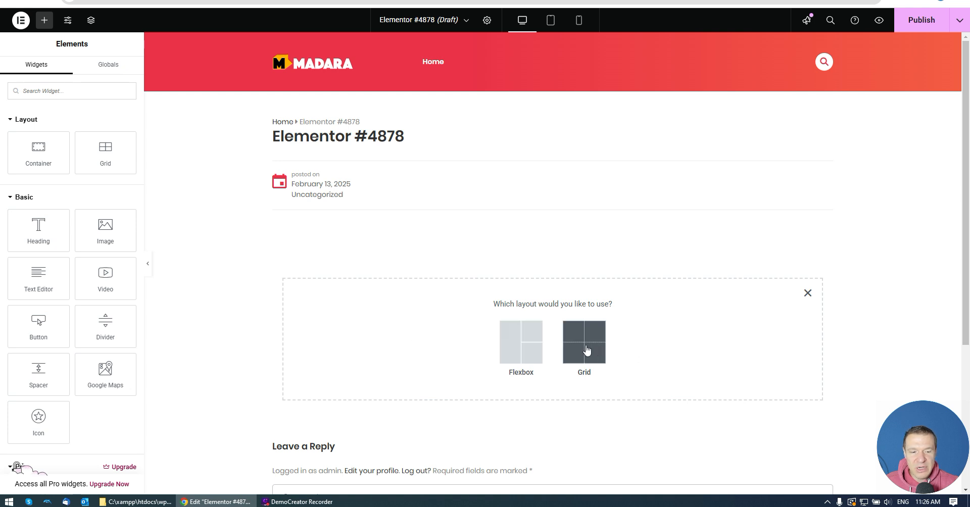
pyautogui.scroll(-2, 576, 344)
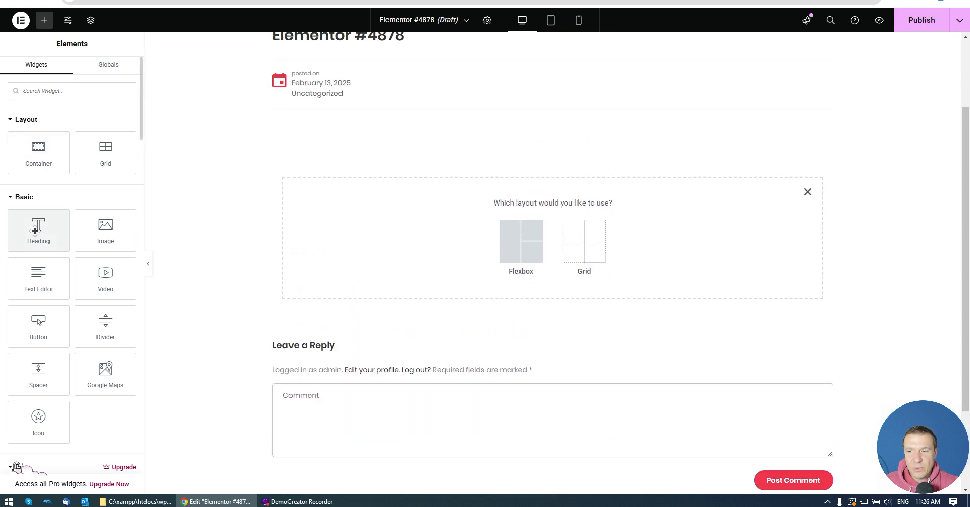
pyautogui.moveTo(38, 278); pyautogui.dragTo(469, 214)
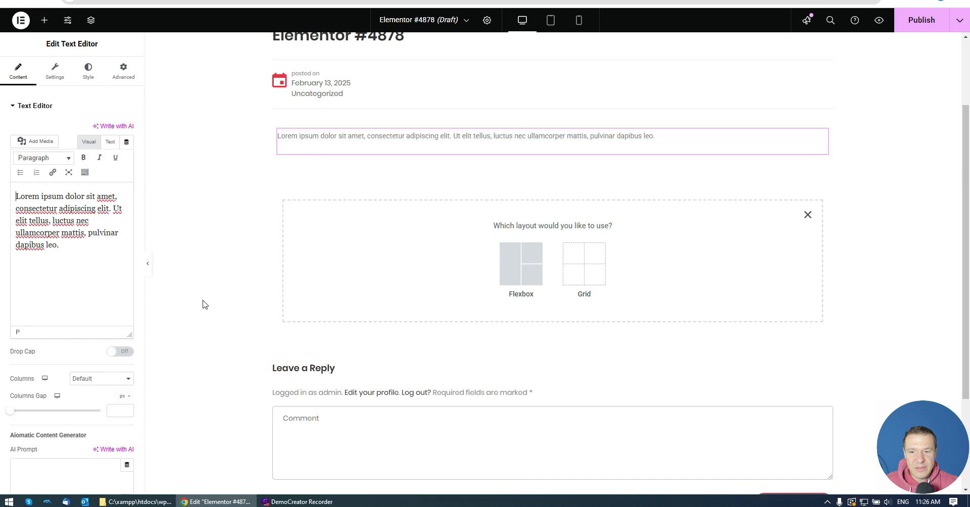
# Replace the widget's placeholder text with "My cat is white, he's name is Kitty." and publish the post.
pyautogui.doubleClick(60, 223)
pyautogui.tripleClick(60, 223)
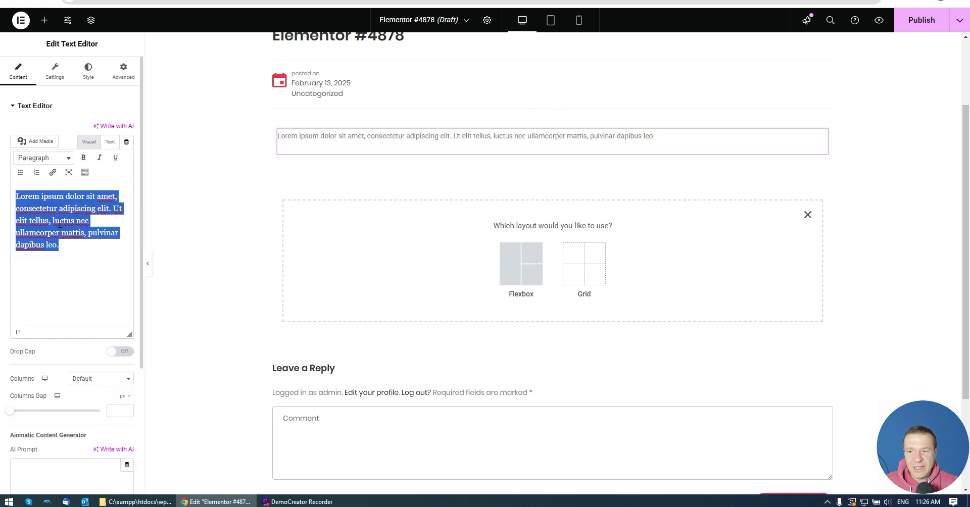
pyautogui.write('My cat is white, h')
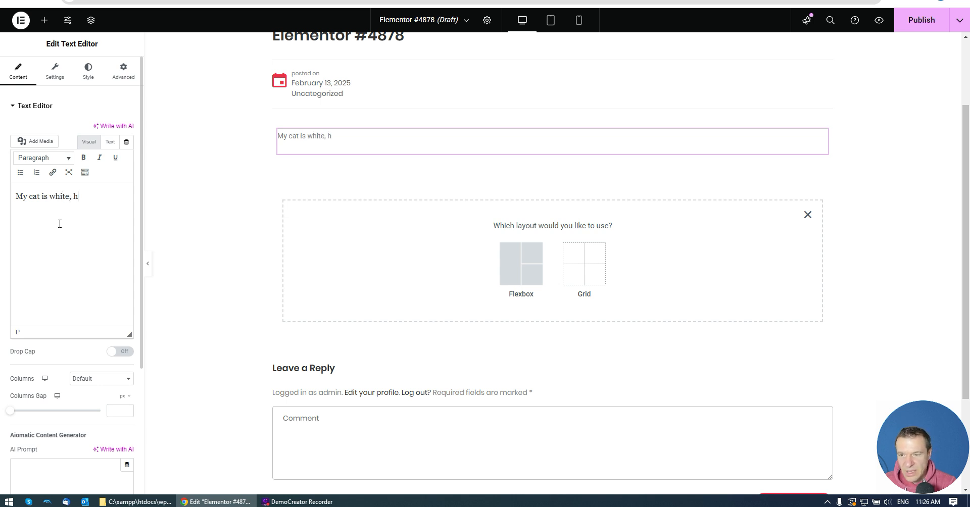
pyautogui.write("e's name i")
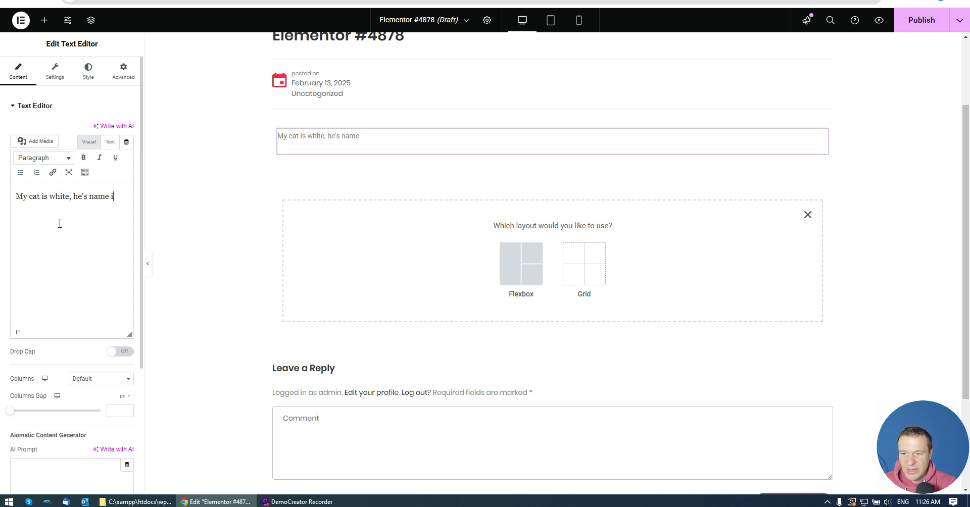
pyautogui.write('s Kitt')
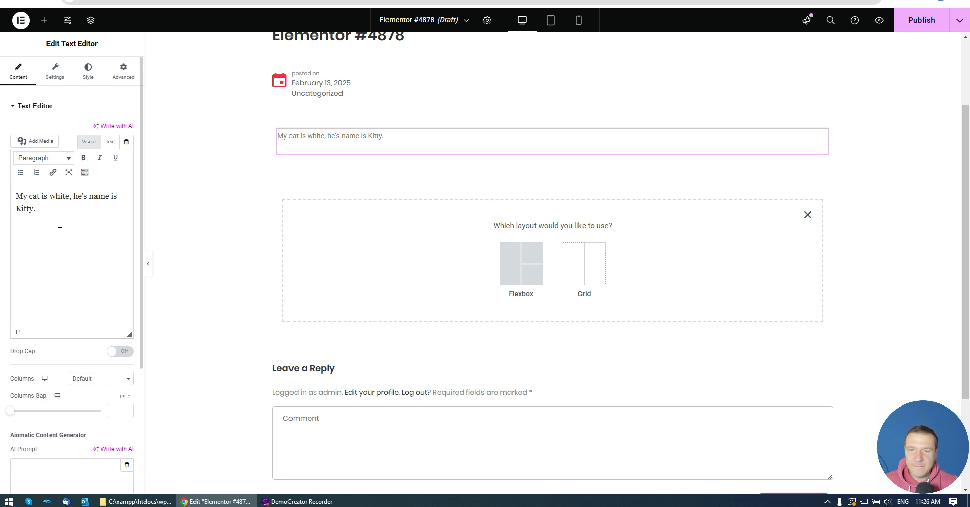
pyautogui.write('y.')
pyautogui.scroll(2, 191, 150)
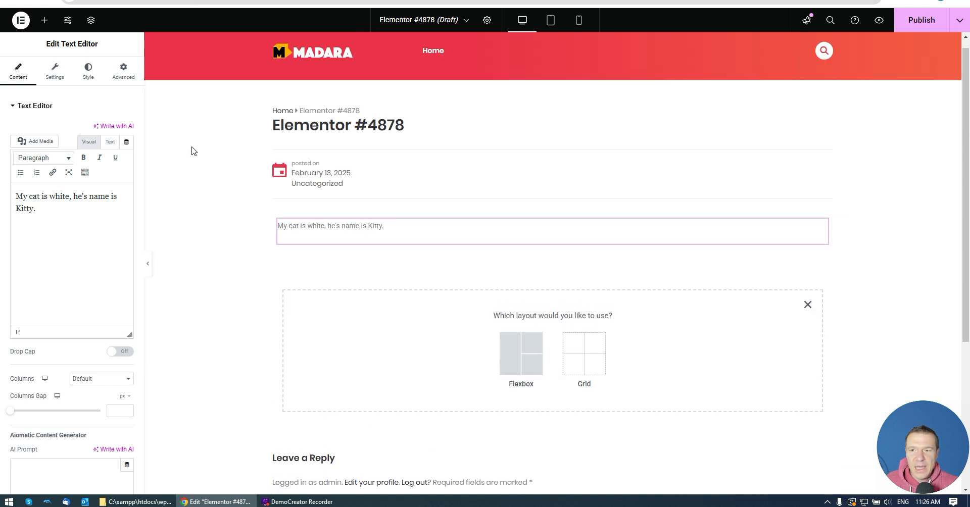
pyautogui.click(926, 28)
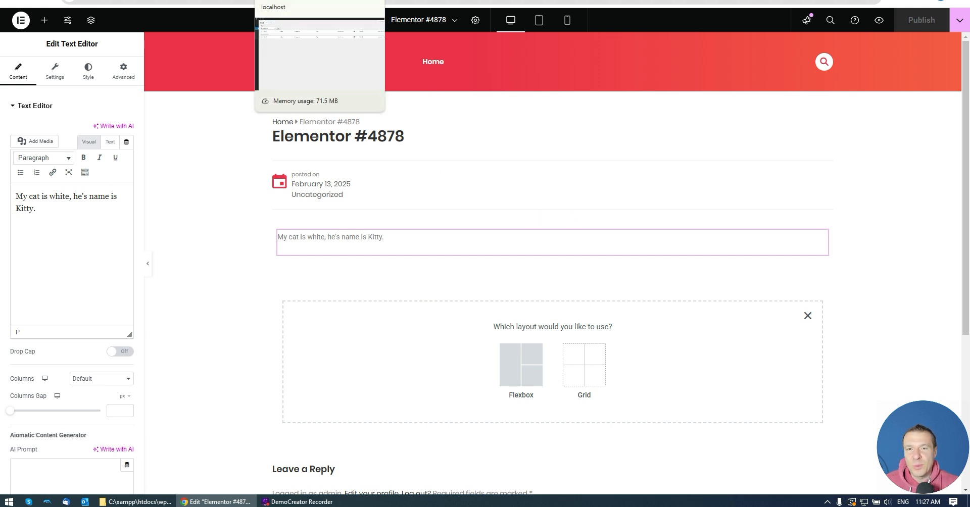
# Refresh the posts list and open the newly published post in the WordPress editor.
pyautogui.click(283, 1)
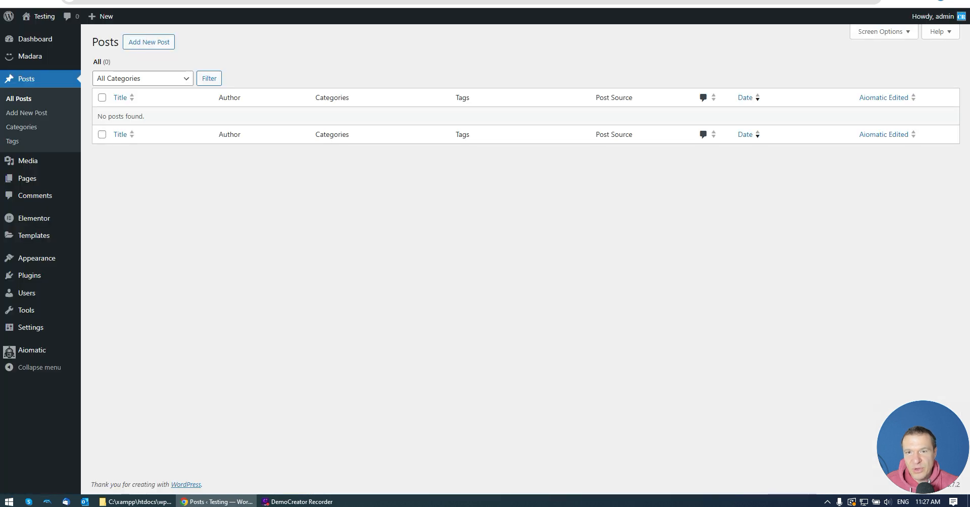
pyautogui.moveTo(30, 351)
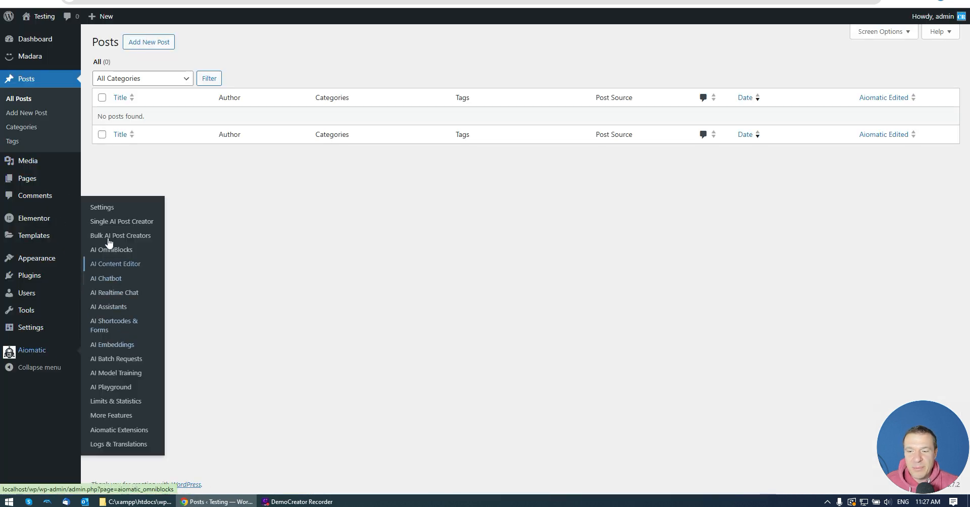
pyautogui.click(172, 1)
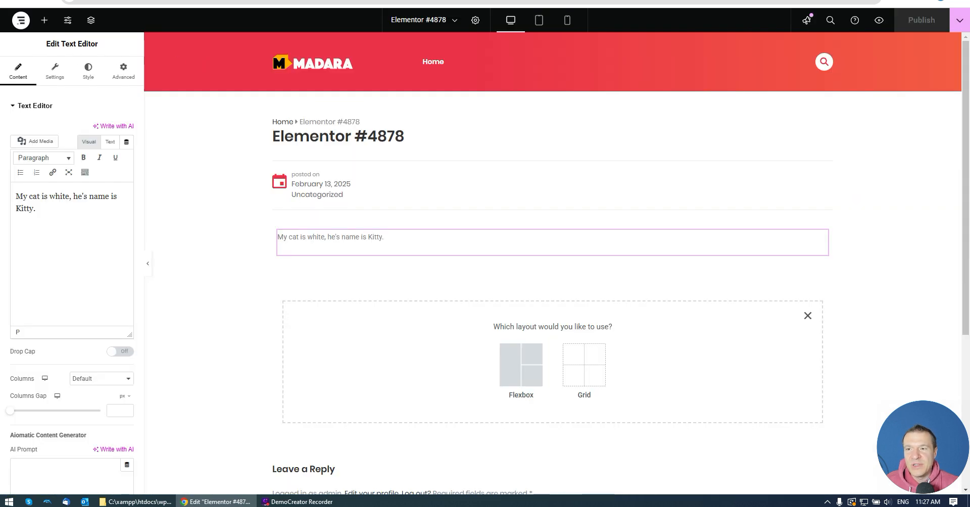
pyautogui.click(263, 1)
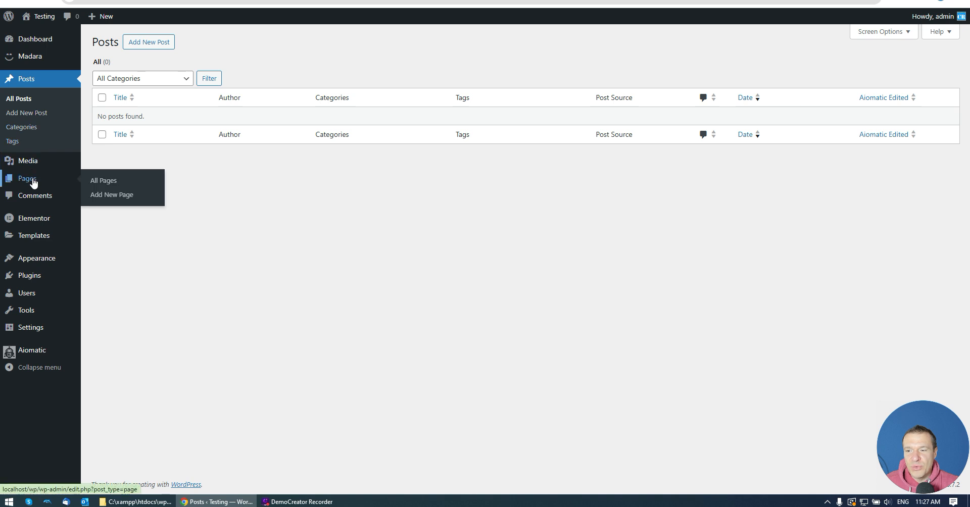
pyautogui.click(51, 0)
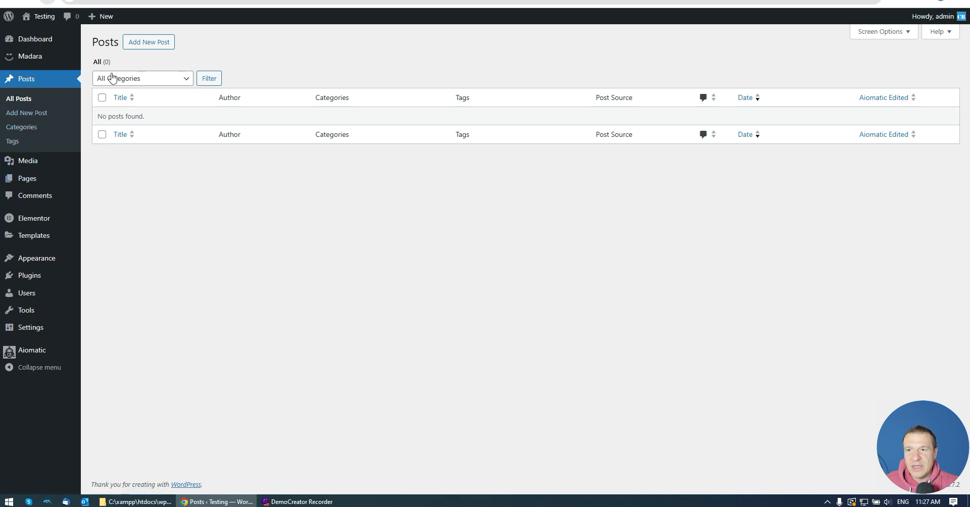
pyautogui.click(137, 128)
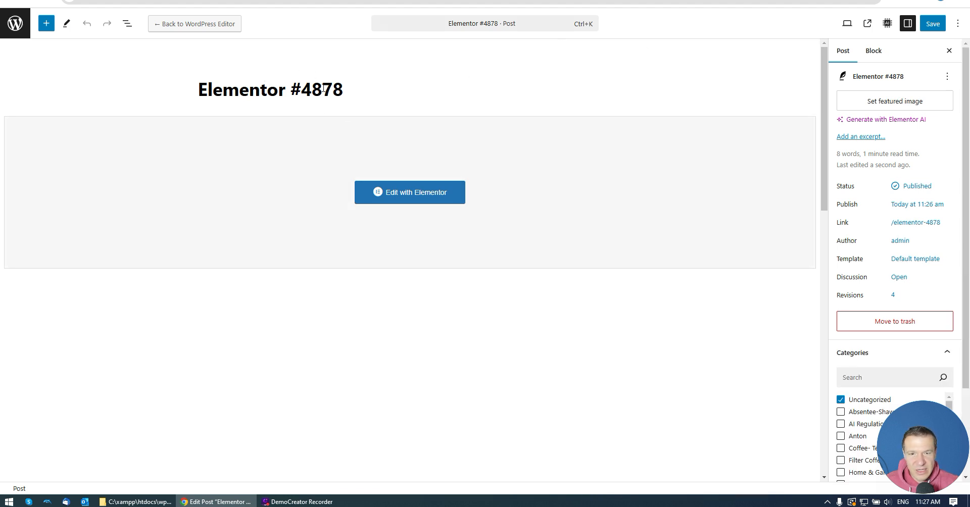
# Process the Elementor post with Aiomatic using the currently saved configuration, confirm the submission and reload the editor.
pyautogui.click(887, 23)
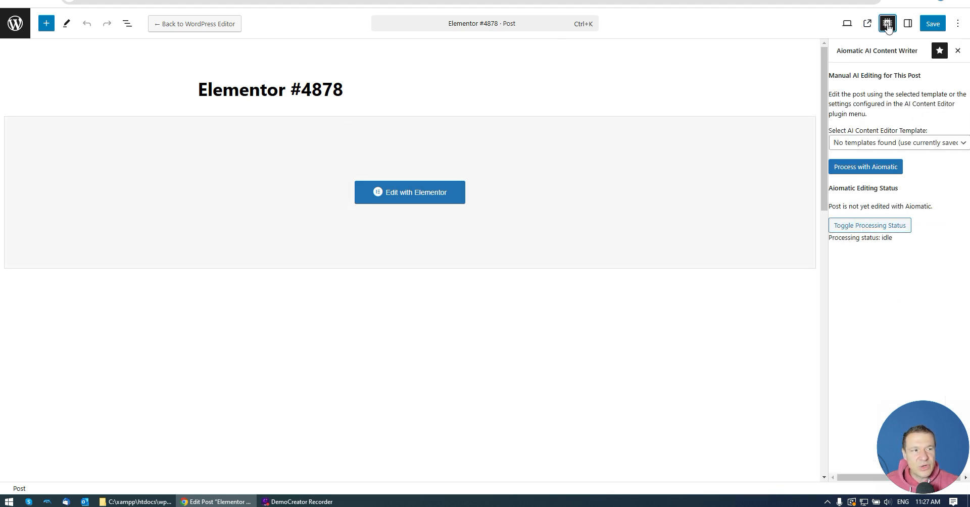
pyautogui.click(845, 168)
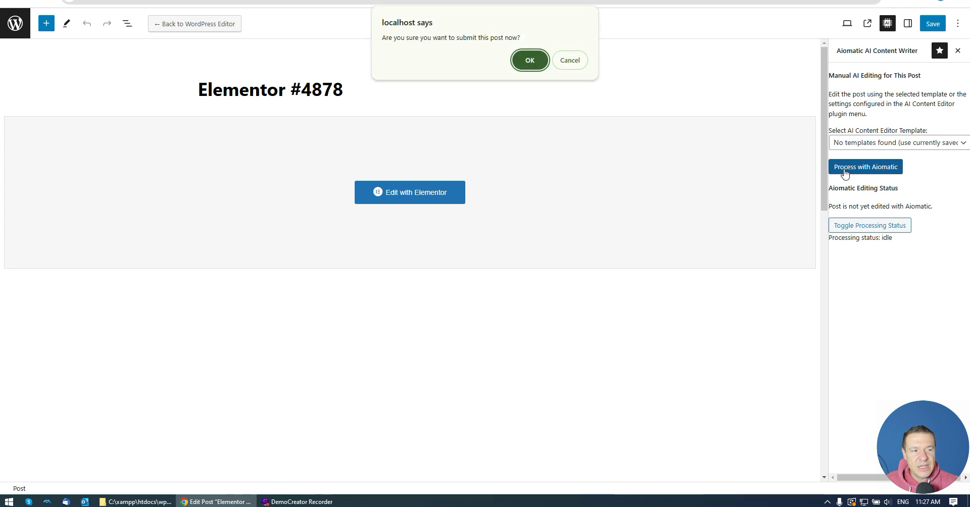
pyautogui.click(529, 60)
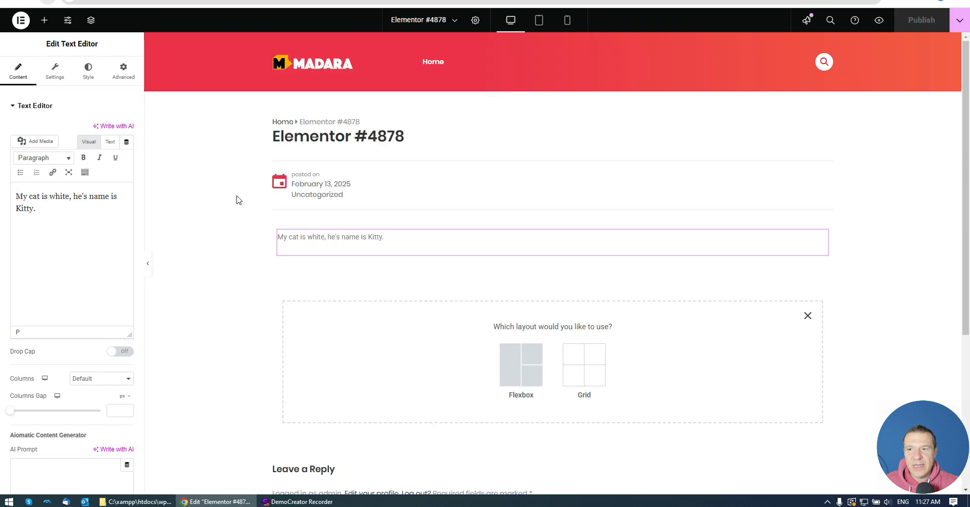
pyautogui.press('F5')
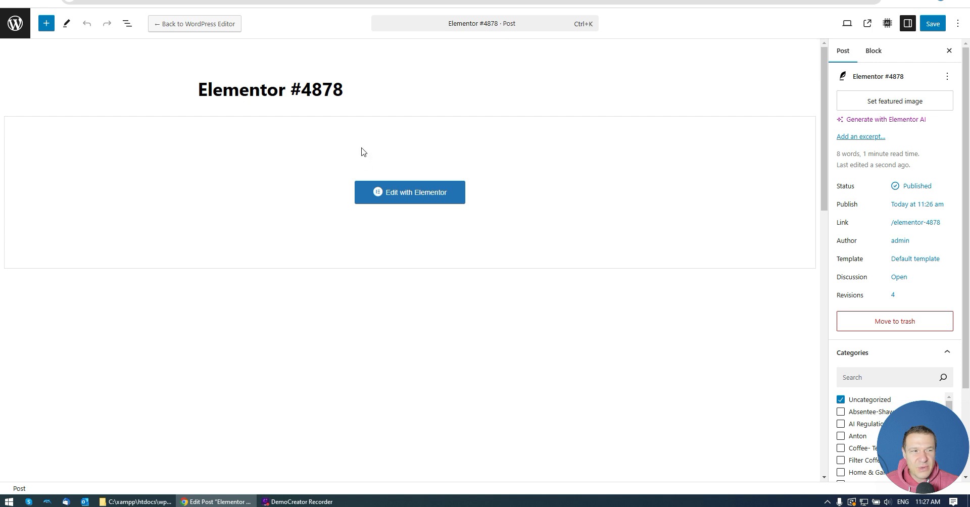
# View the live post through its permalink to check the French translation of the Elementor text, and return to the post editor.
pyautogui.click(900, 225)
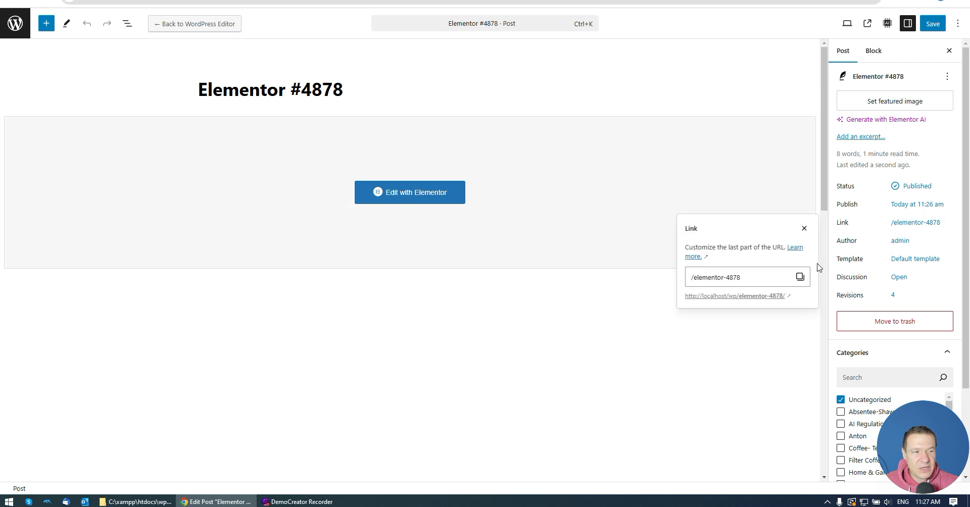
pyautogui.click(721, 297)
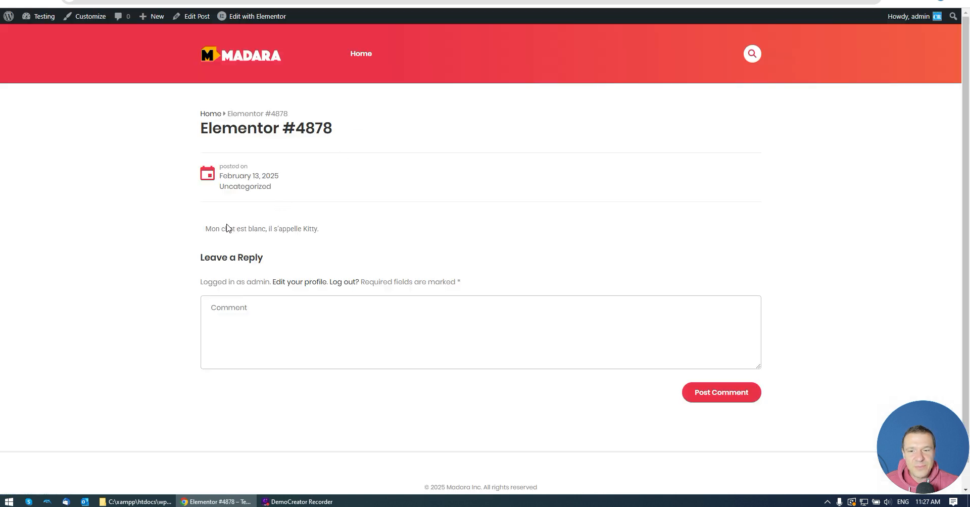
pyautogui.moveTo(227, 229); pyautogui.dragTo(297, 256)
pyautogui.hotkey('alt', 'Left')
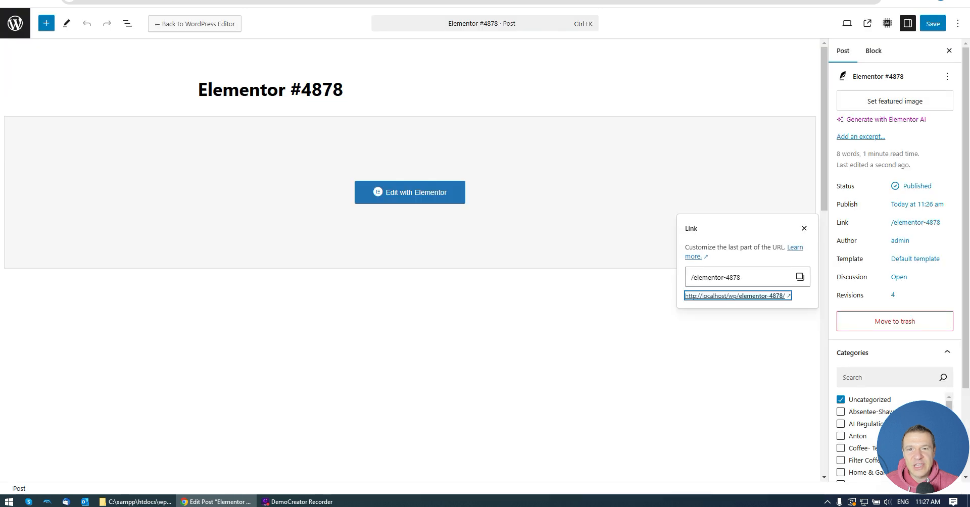
pyautogui.click(410, 192)
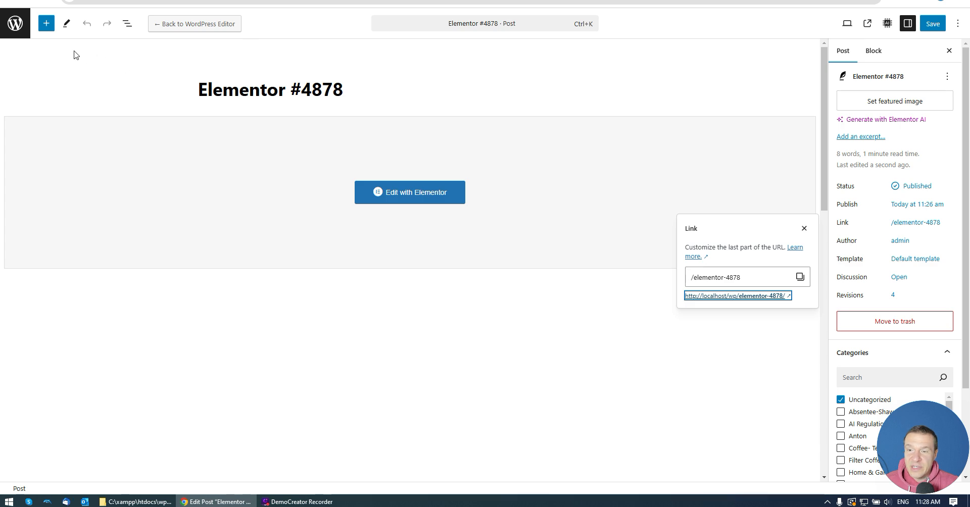
# Open Aiomatic's AI Content Editor and turn on automatic post editing, keeping processing set to when posts are Published.
pyautogui.click(14, 33)
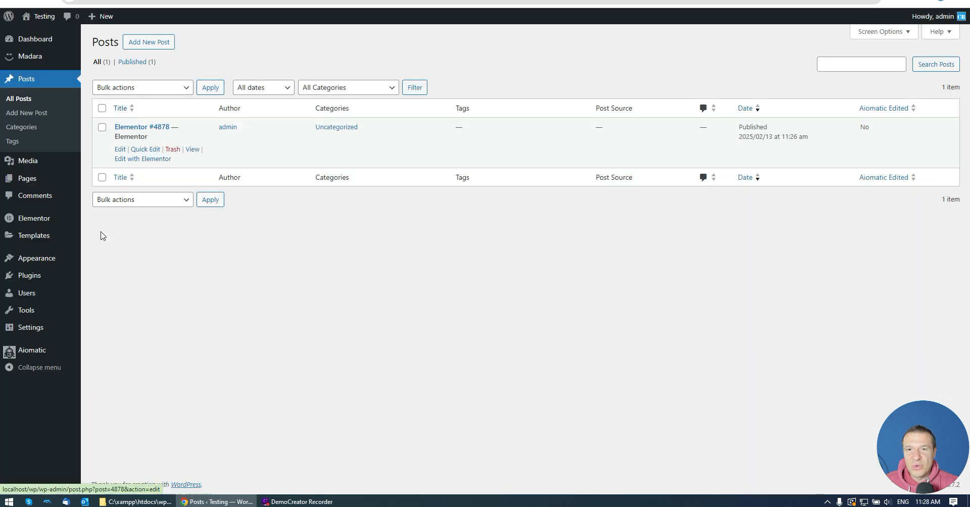
pyautogui.moveTo(37, 356)
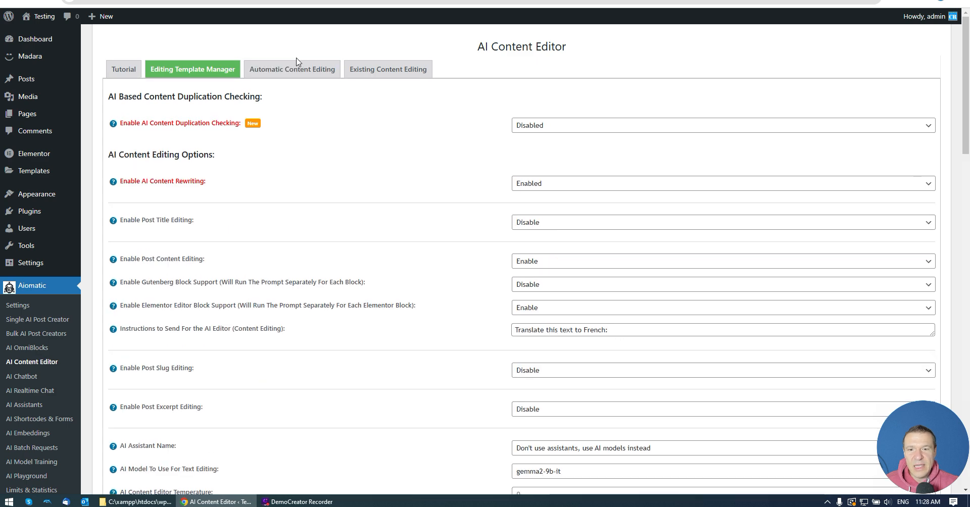
pyautogui.click(295, 75)
pyautogui.click(776, 91)
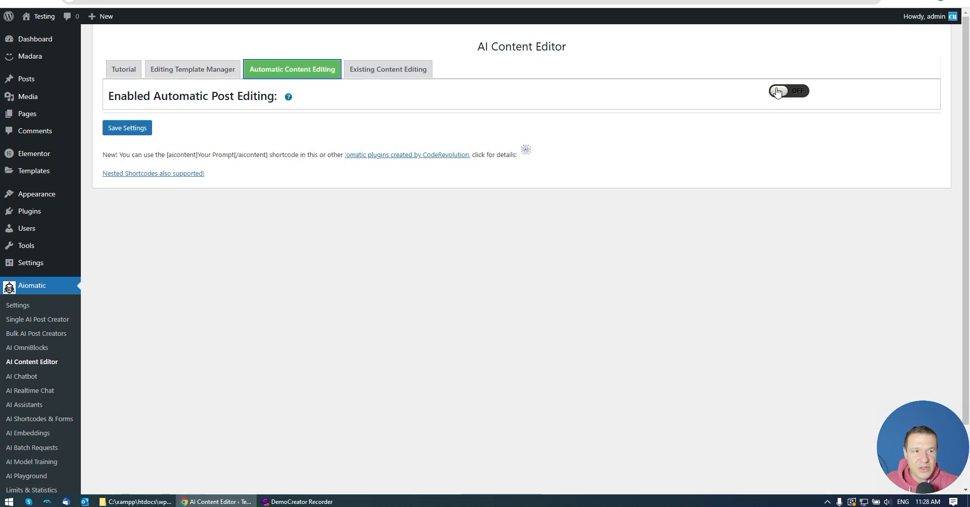
pyautogui.click(631, 183)
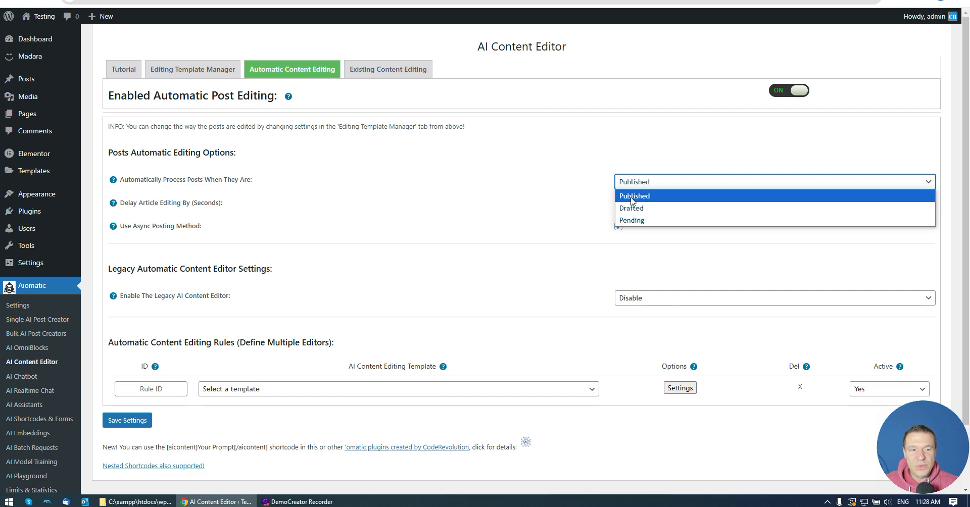
pyautogui.click(617, 179)
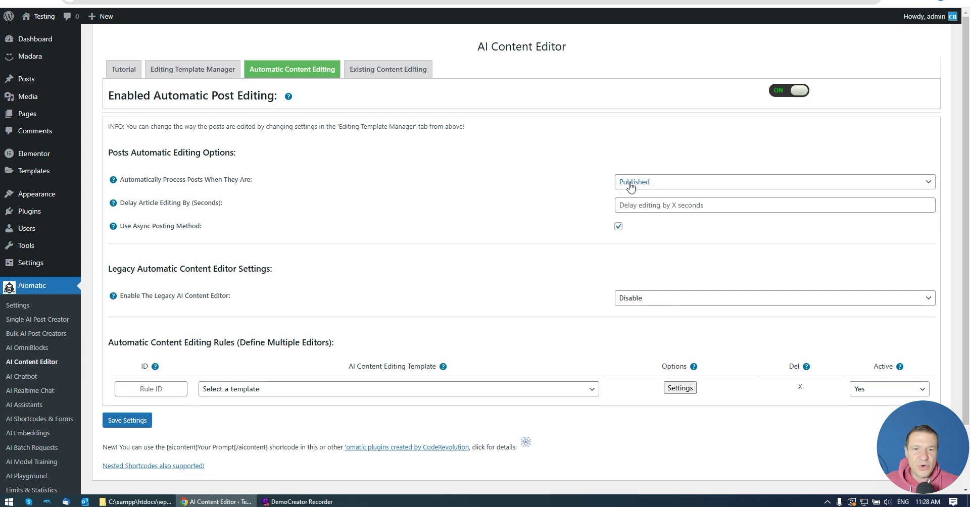
# Look over the new automatic editing rule's settings and its available content editing templates without changing them.
pyautogui.scroll(-1, 603, 309)
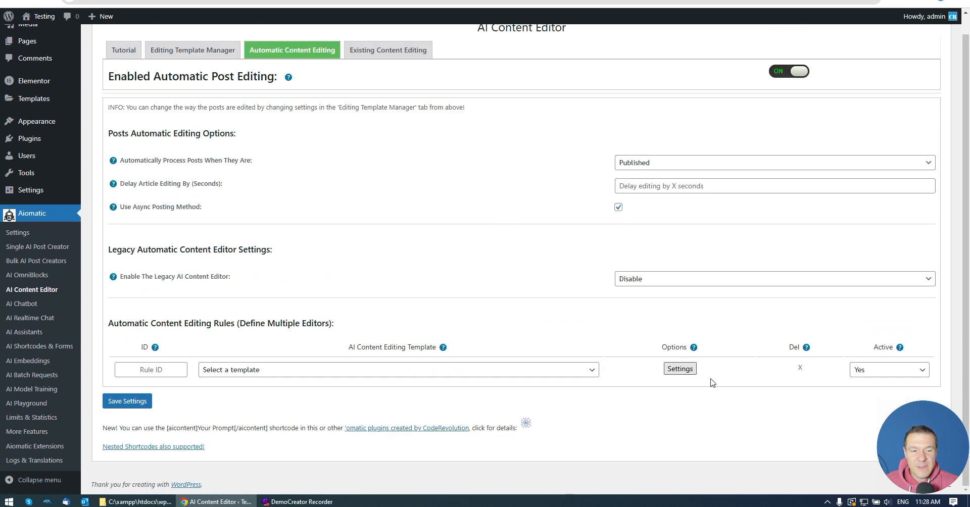
pyautogui.click(677, 370)
pyautogui.click(906, 259)
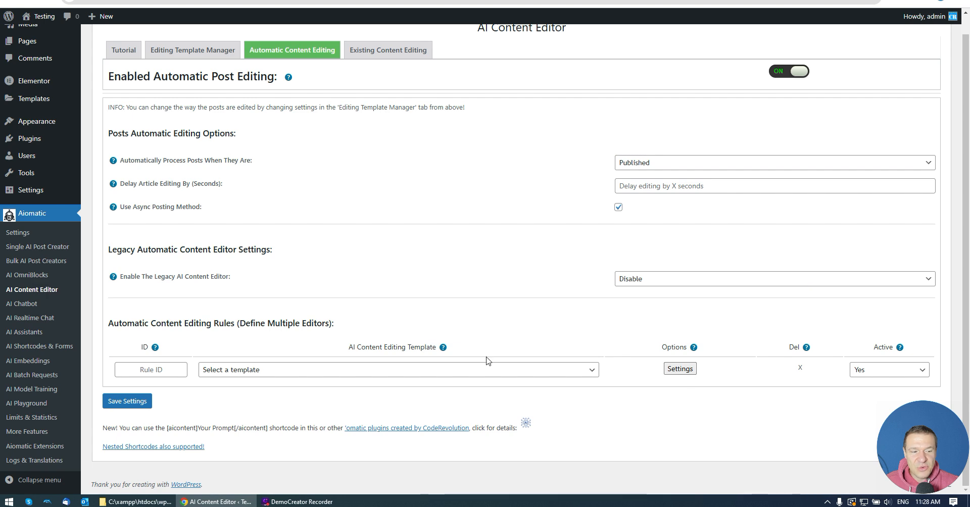
pyautogui.click(260, 371)
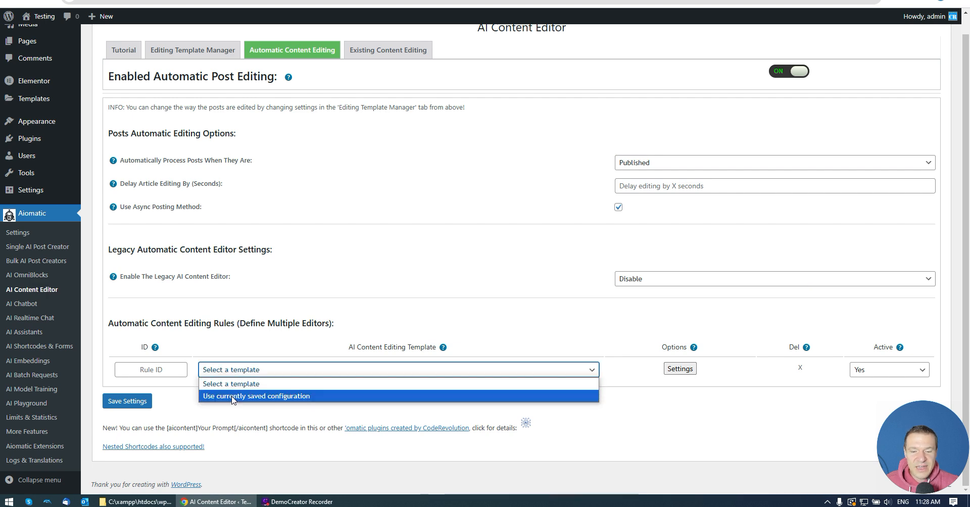
pyautogui.click(235, 348)
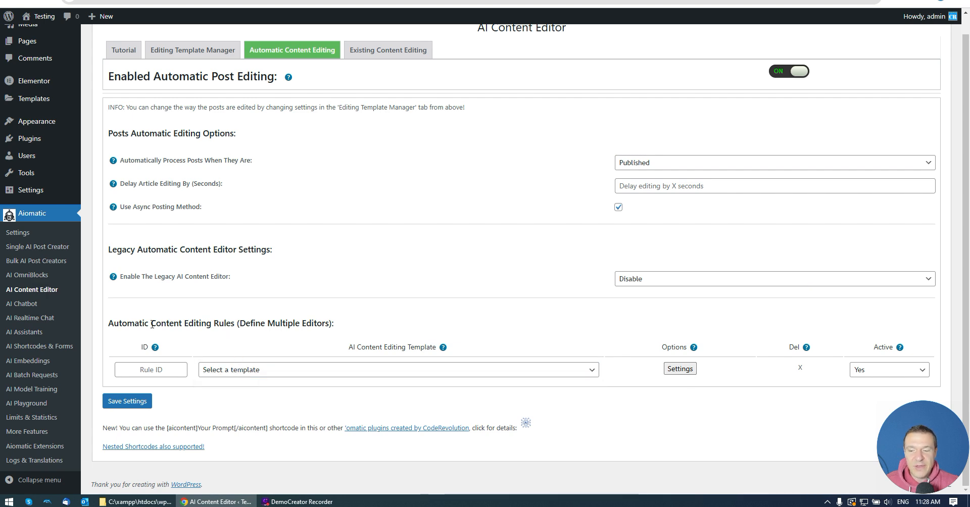
# Review the editing template settings down to the options for saving, deleting, loading and renaming AI Content Editor templates.
pyautogui.scroll(1, 114, 313)
pyautogui.click(192, 65)
pyautogui.scroll(-15, 271, 287)
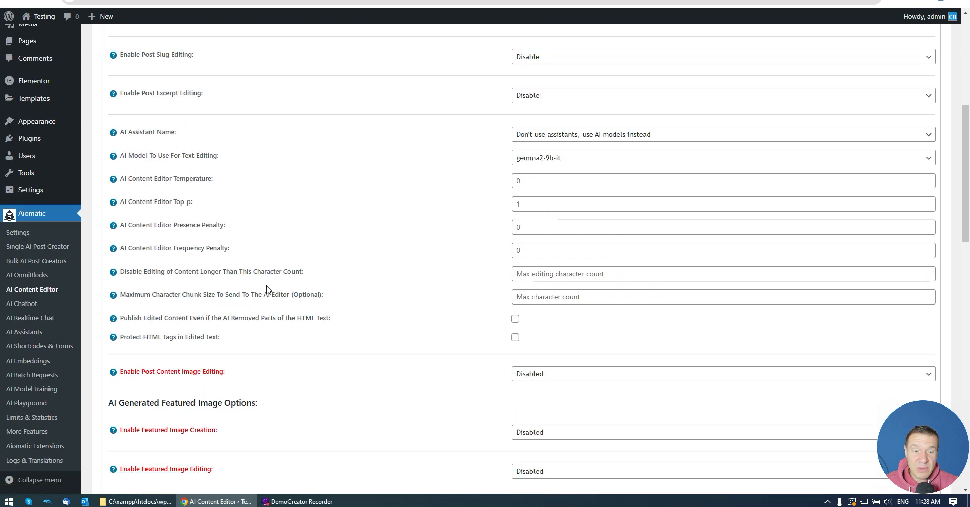
pyautogui.scroll(-7, 271, 286)
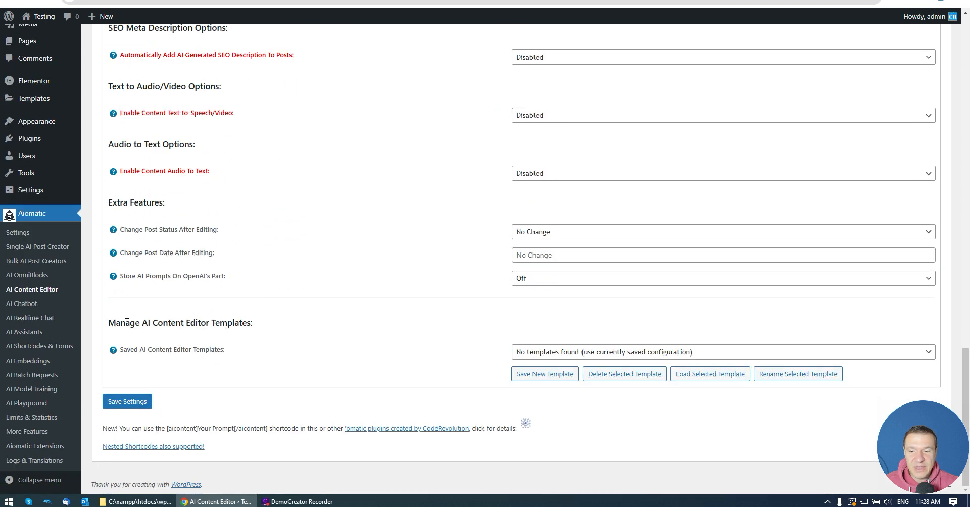
pyautogui.moveTo(127, 322); pyautogui.dragTo(255, 328)
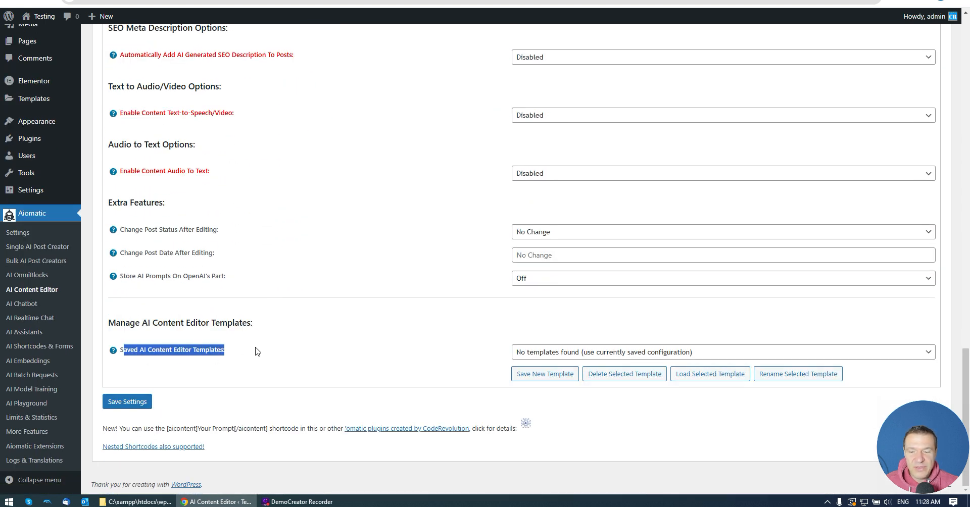
pyautogui.scroll(11, 570, 195)
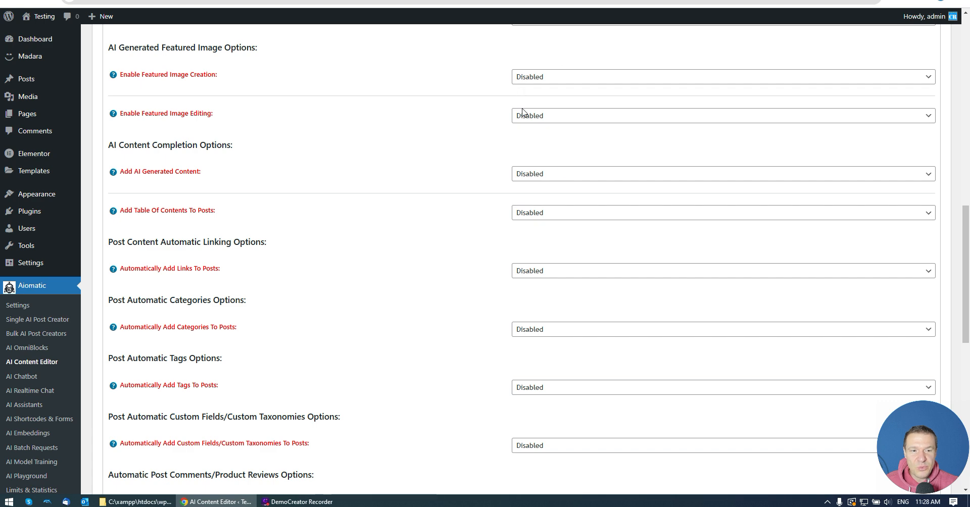
pyautogui.scroll(-10, 396, 341)
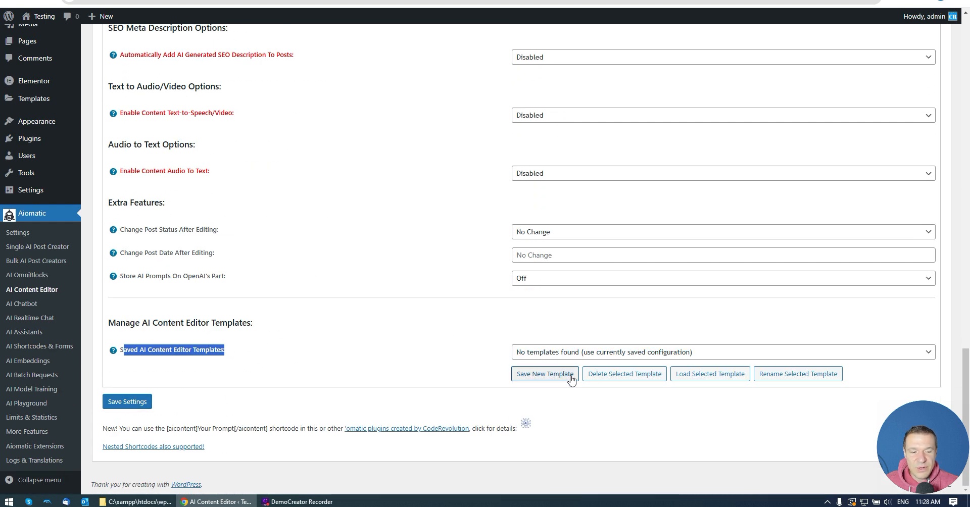
pyautogui.scroll(1, 283, 324)
pyautogui.scroll(1, 283, 325)
pyautogui.scroll(-2, 103, 334)
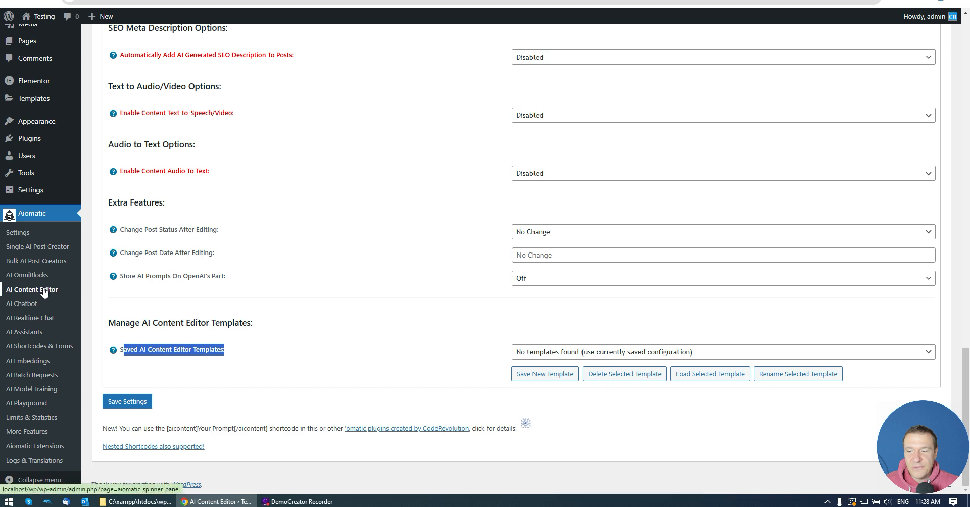
pyautogui.scroll(20, 353, 172)
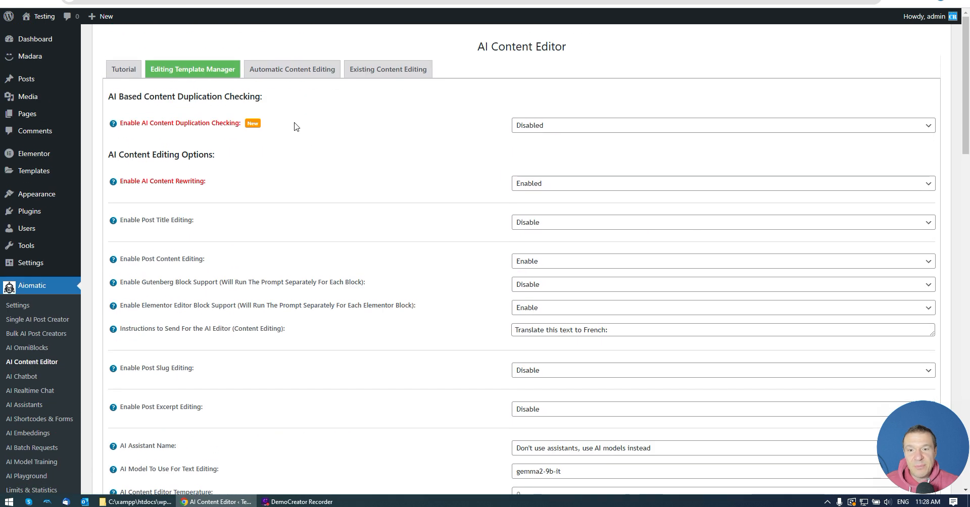
# Examine the automatic editing rule's advanced filters for post types, categories, tags, authors and custom fields, plus its template choices.
pyautogui.click(264, 71)
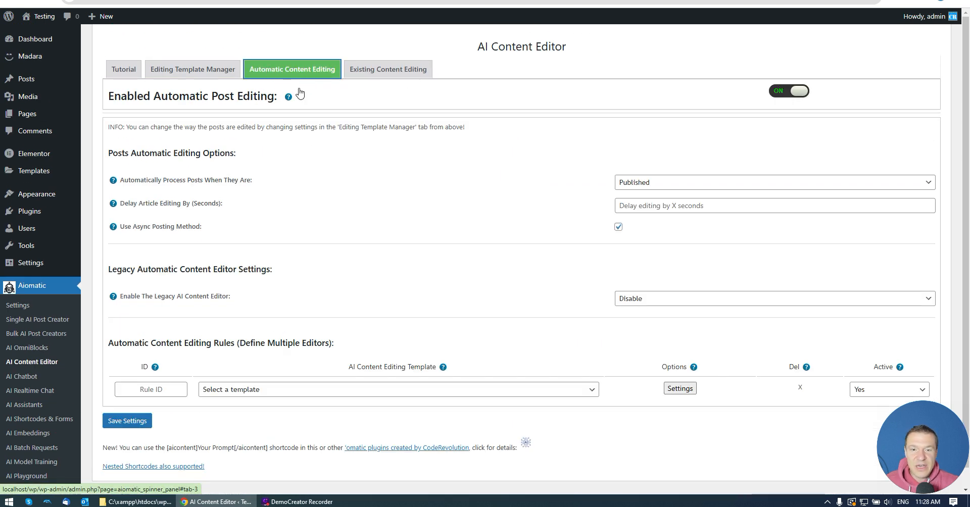
pyautogui.scroll(-1, 553, 350)
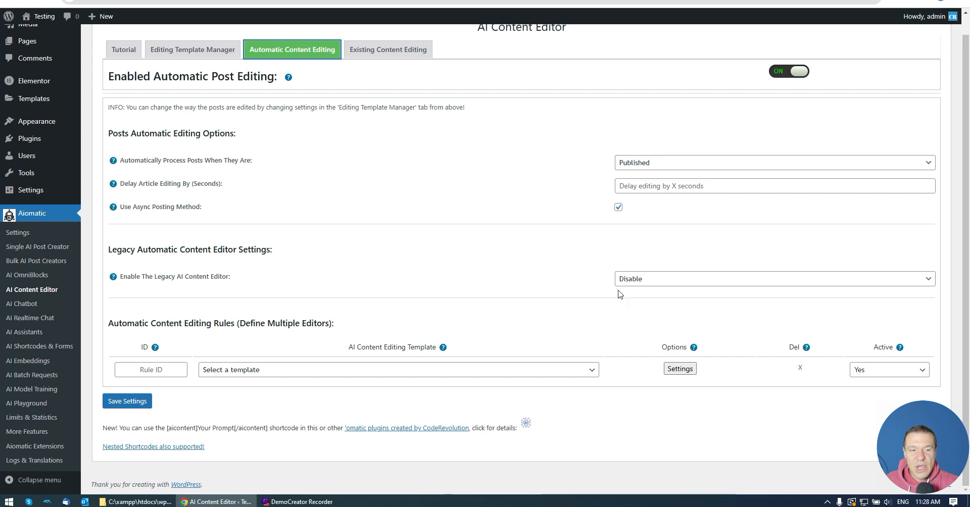
pyautogui.click(680, 369)
pyautogui.scroll(2, 310, 80)
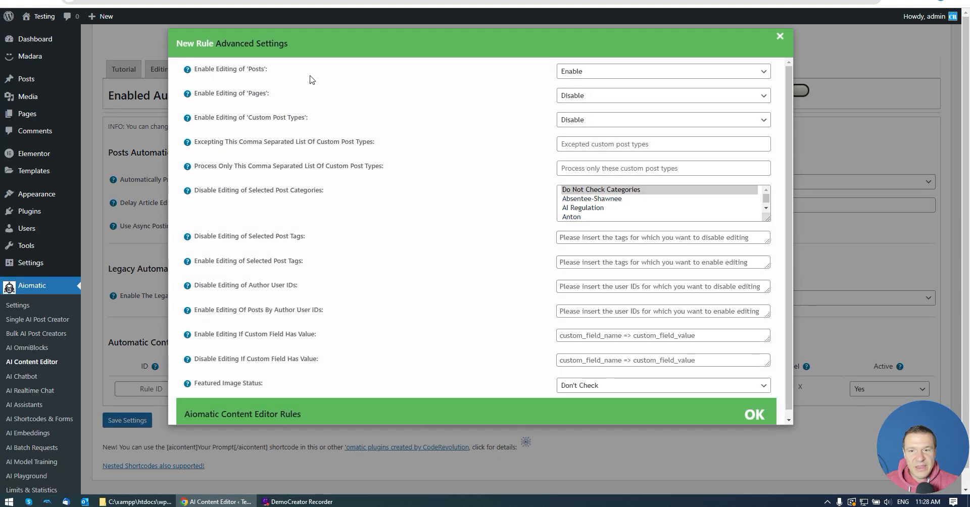
pyautogui.scroll(-1, 337, 152)
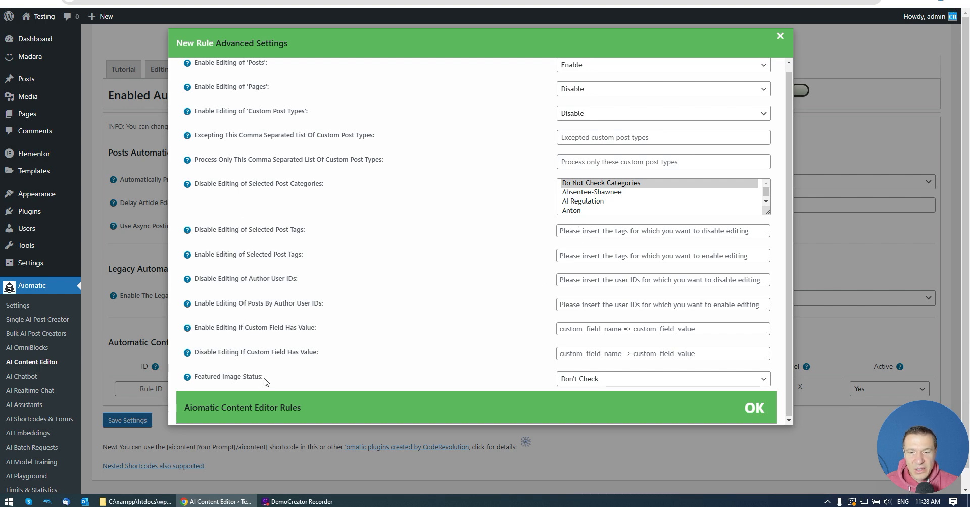
pyautogui.click(837, 232)
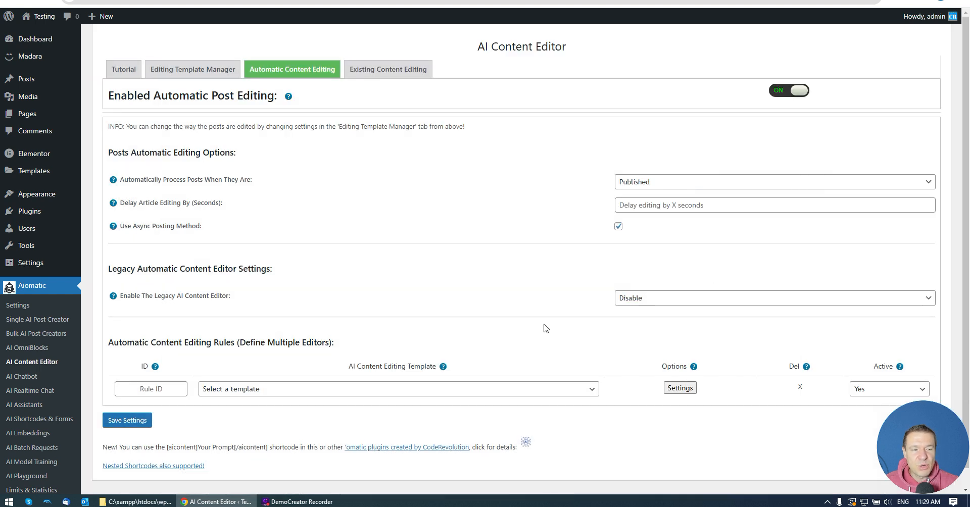
pyautogui.scroll(-1, 545, 329)
pyautogui.click(319, 388)
pyautogui.click(237, 389)
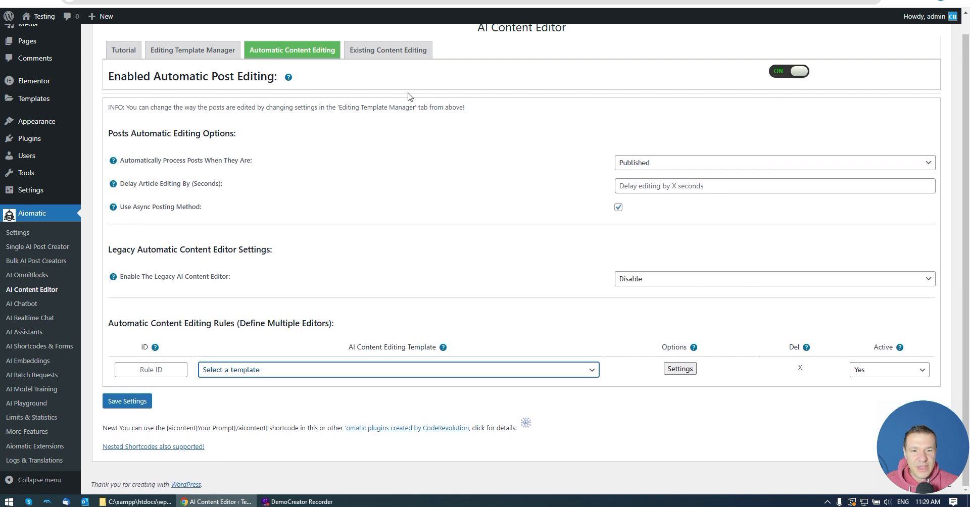
# Review the bulk editing options for existing content, including the template choice, post filters and manual run actions.
pyautogui.click(383, 53)
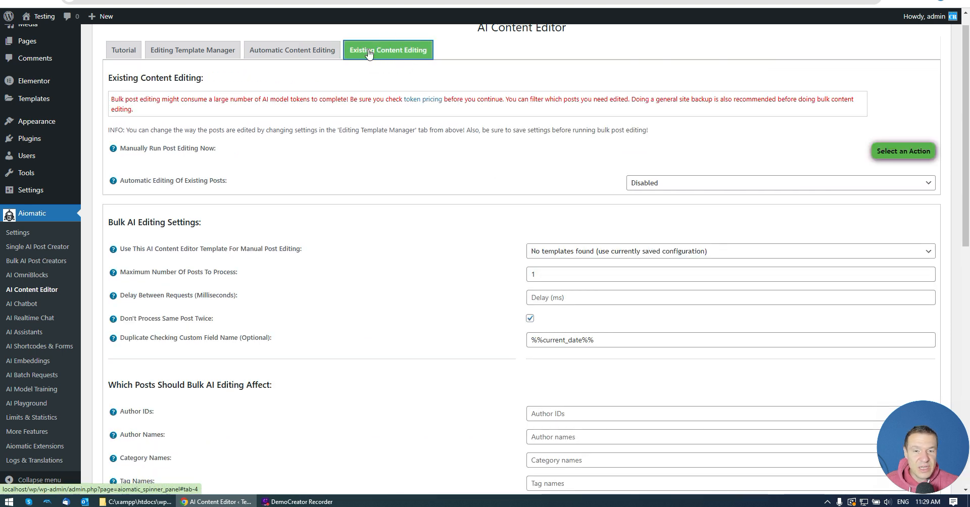
pyautogui.click(551, 251)
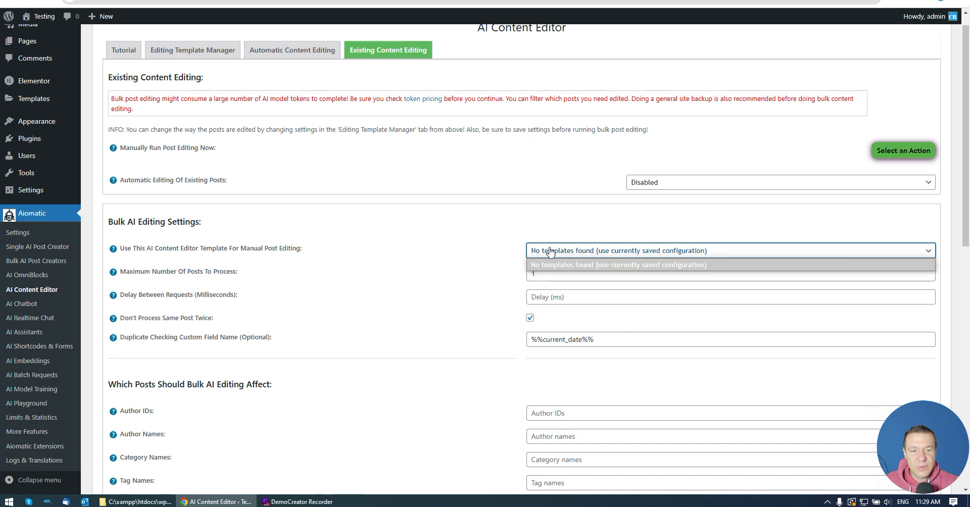
pyautogui.click(551, 251)
pyautogui.scroll(-2, 571, 258)
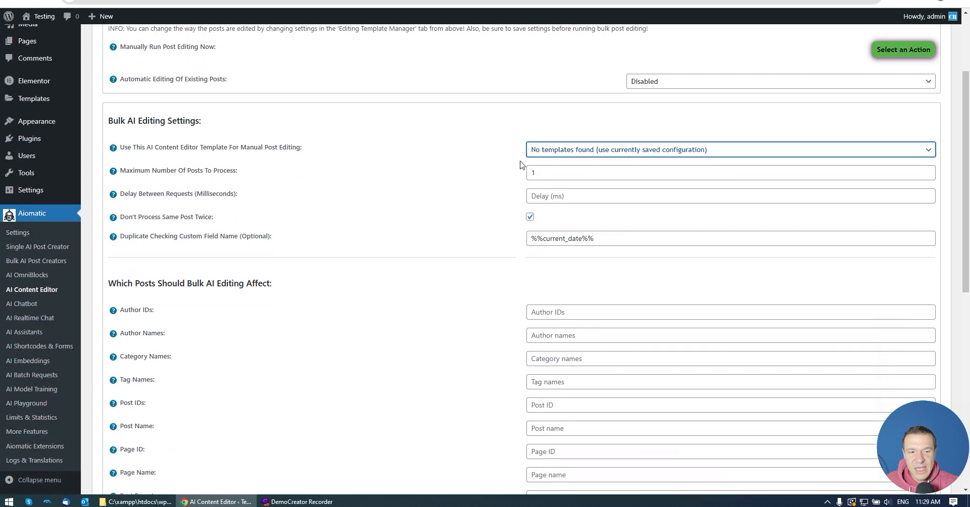
pyautogui.scroll(-6, 523, 200)
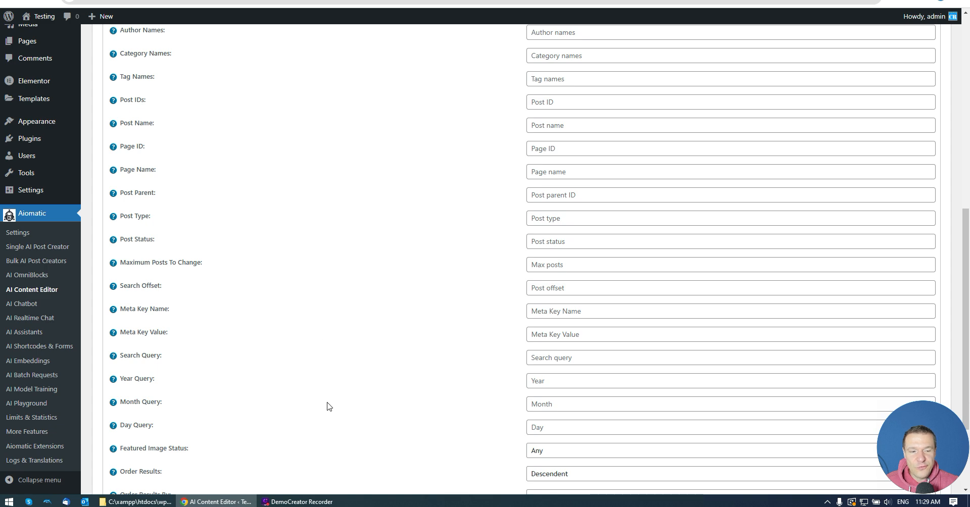
pyautogui.scroll(8, 324, 404)
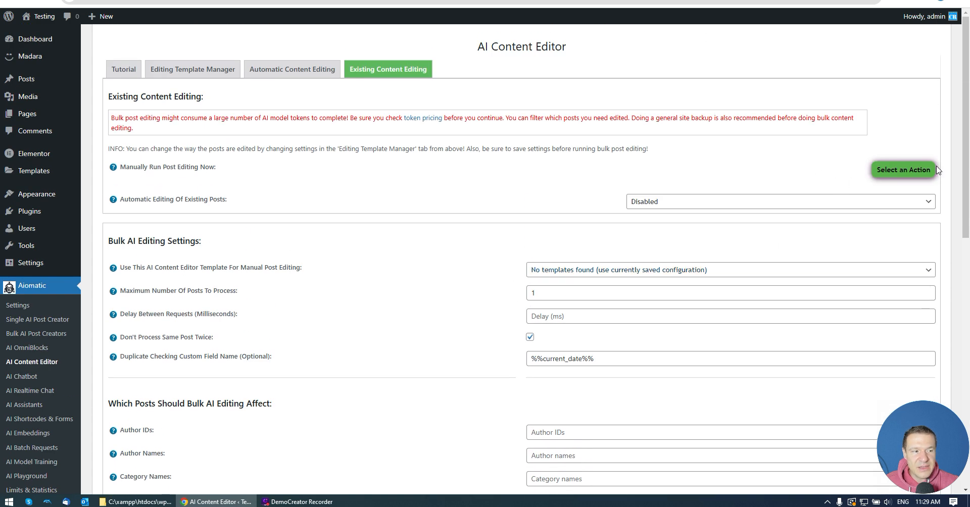
pyautogui.click(903, 170)
pyautogui.click(569, 177)
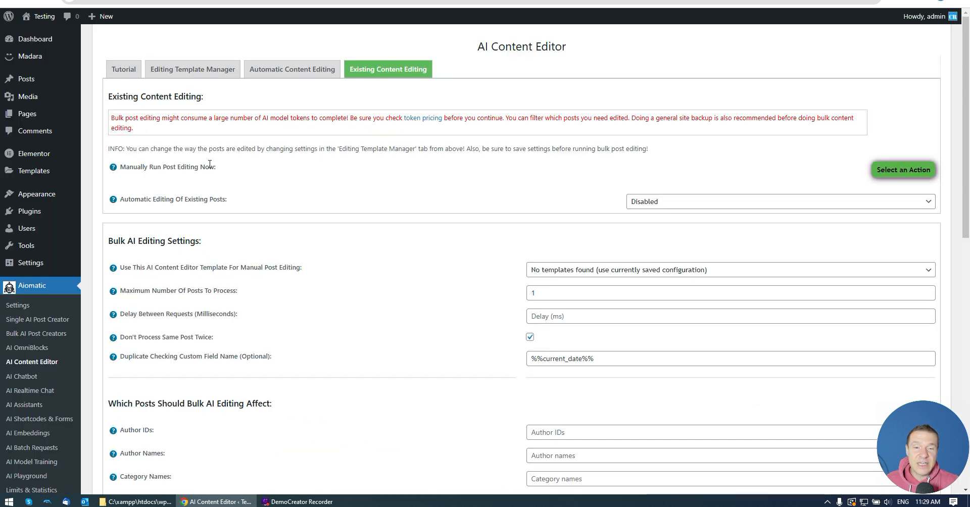
# Revisit the automatic and existing content editing options and check the Elementor block support setting in the editing template.
pyautogui.click(295, 69)
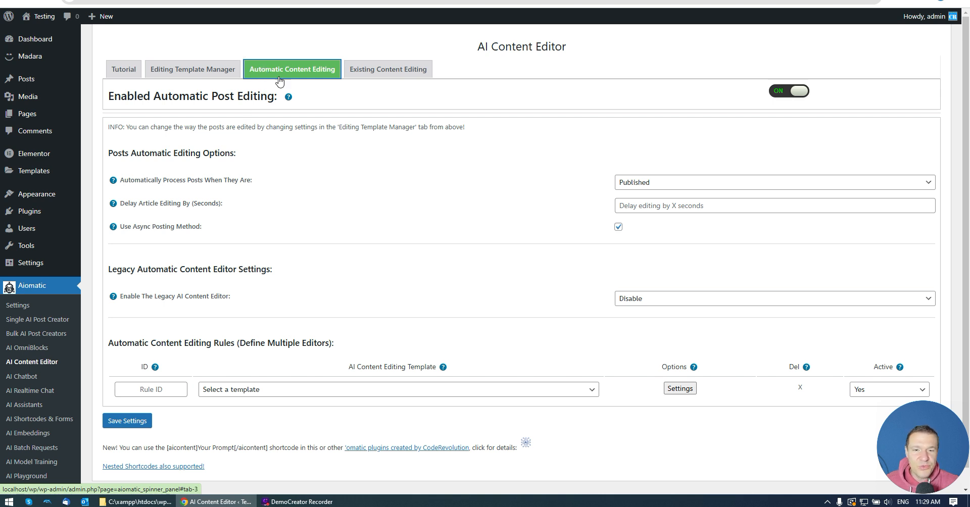
pyautogui.click(400, 65)
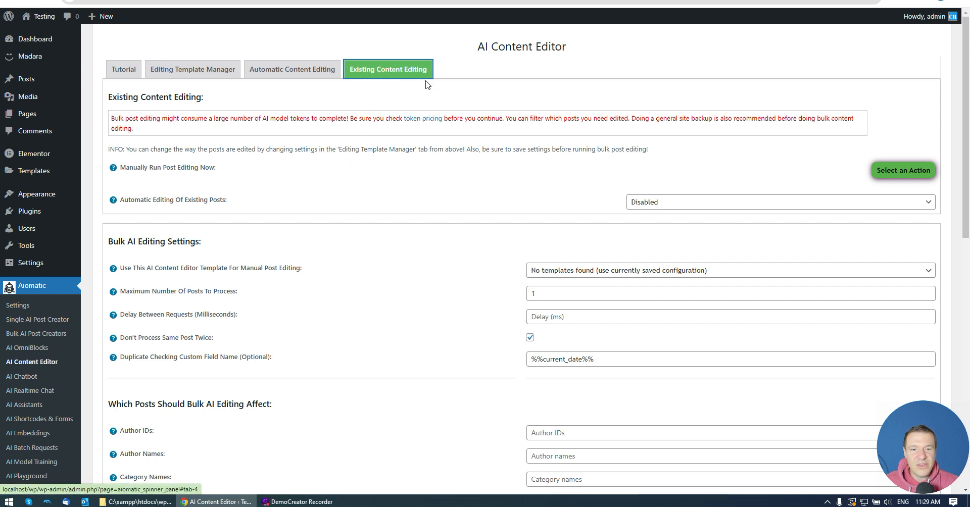
pyautogui.click(205, 73)
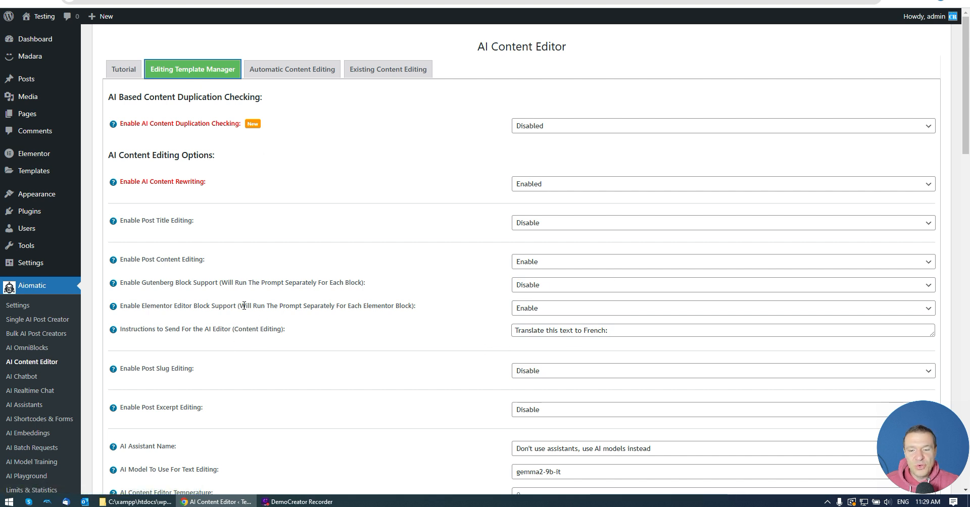
pyautogui.moveTo(244, 306); pyautogui.dragTo(410, 313)
pyautogui.click(413, 306)
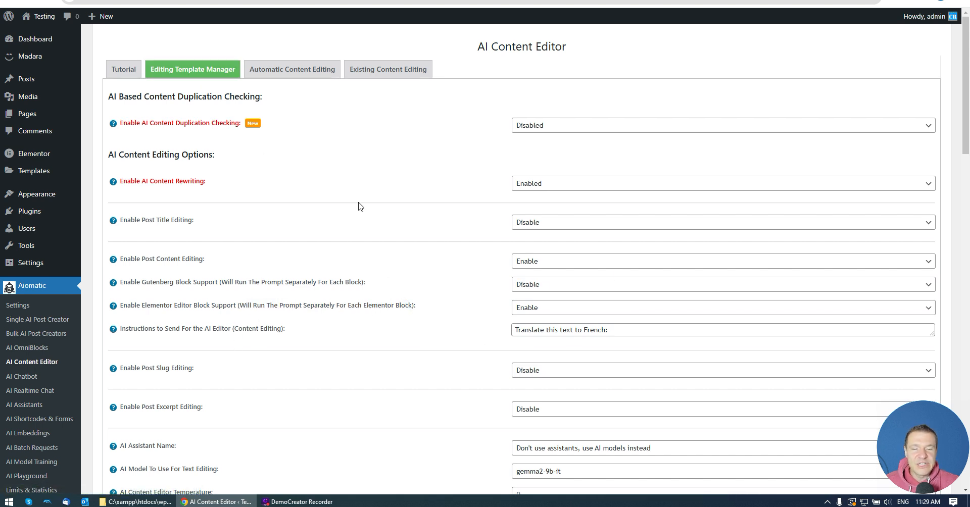